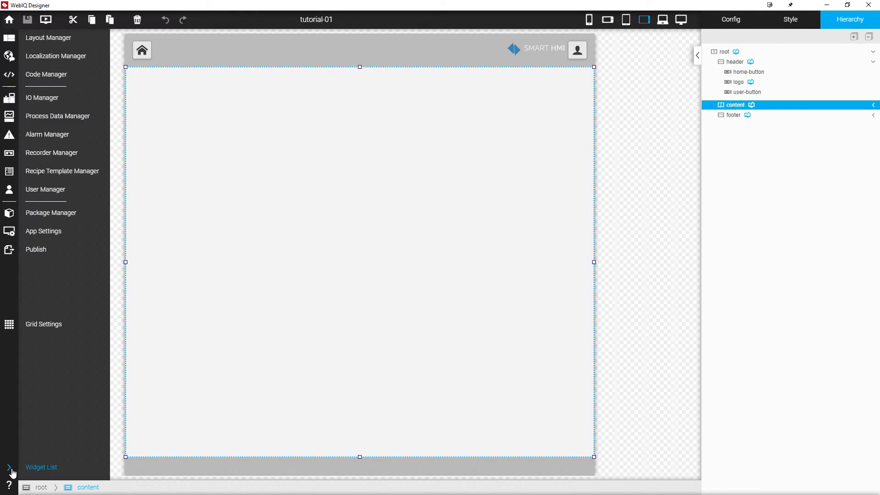
- Add a Swipe-Panel from the widget library to the content container
click(13, 470)
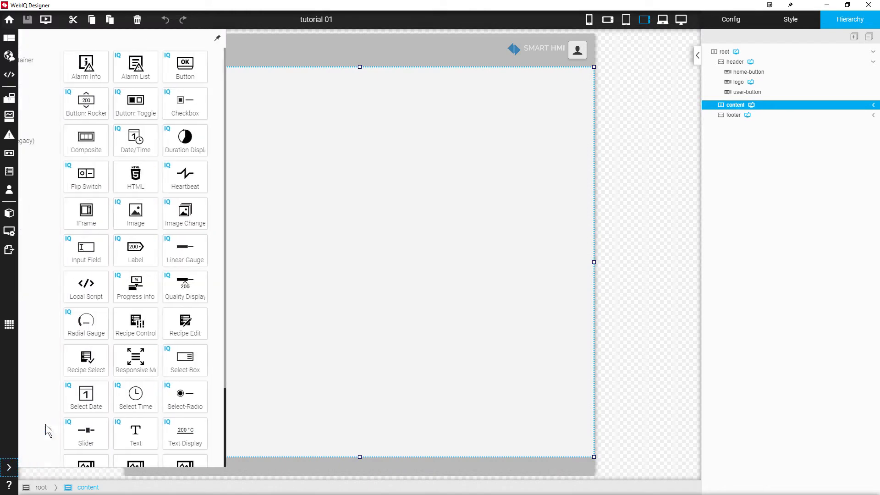
click(32, 101)
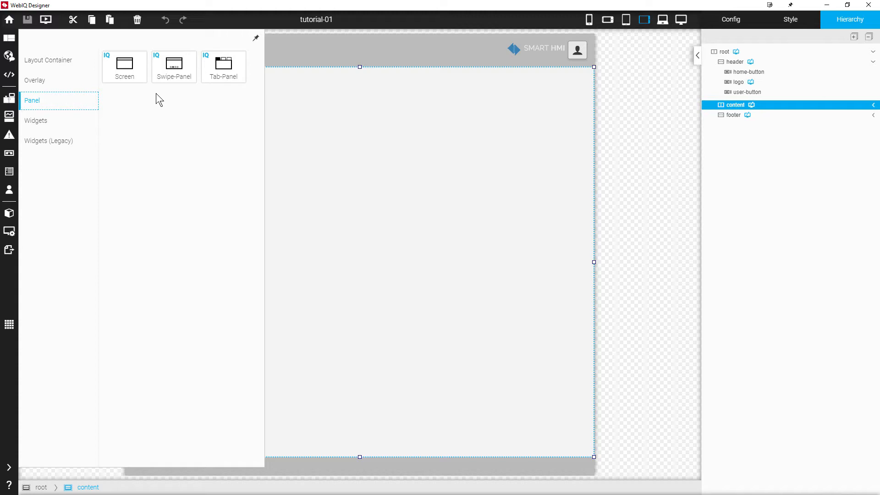
click(173, 70)
drag(172, 70, 322, 92)
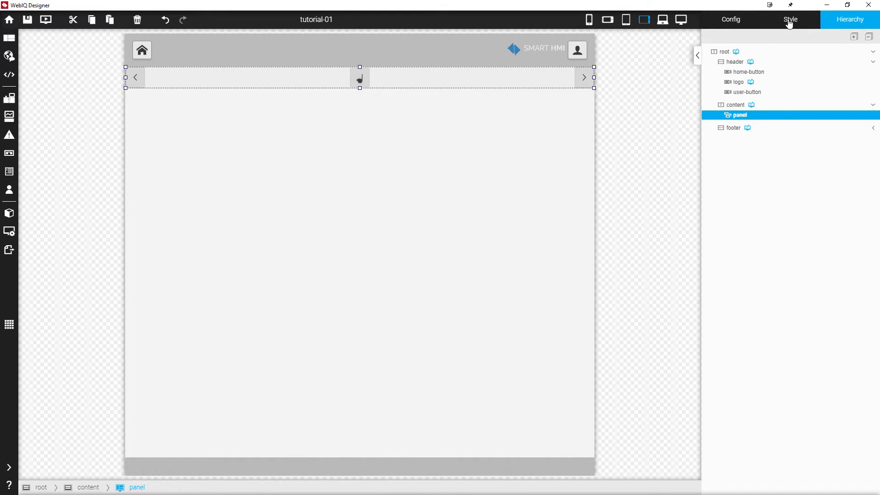
- Set the swipe panel's height to 100%
click(789, 22)
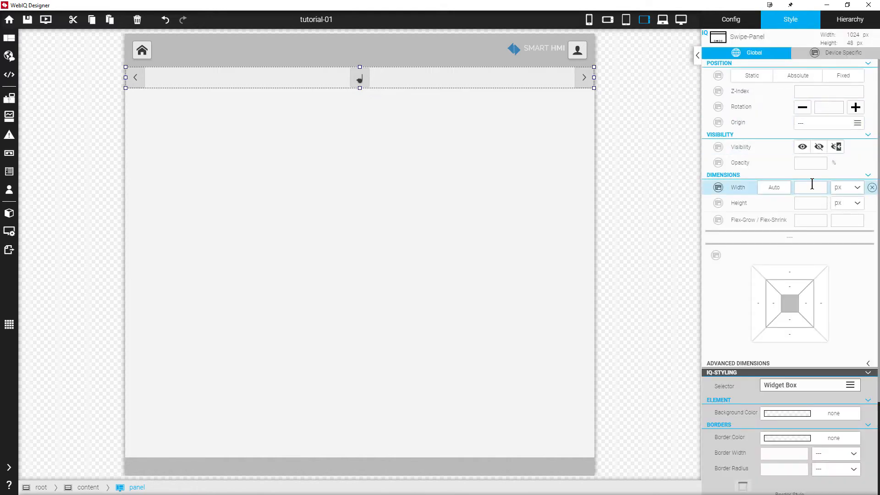
click(857, 206)
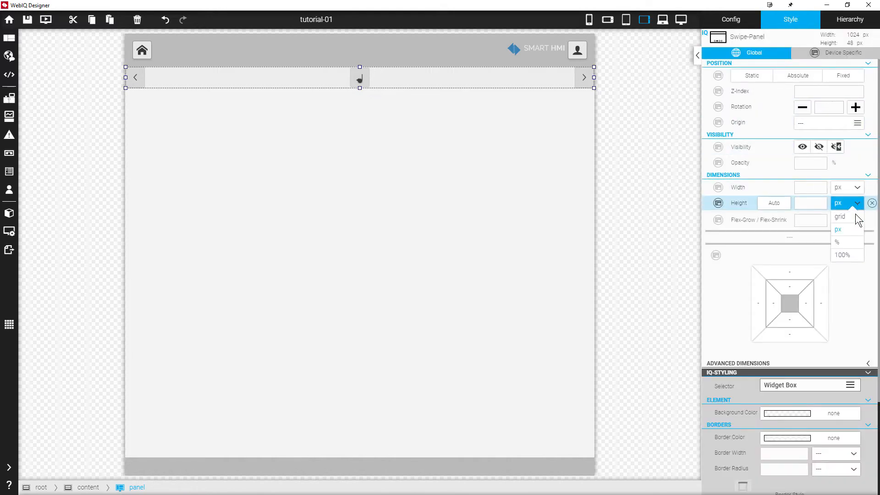
click(850, 257)
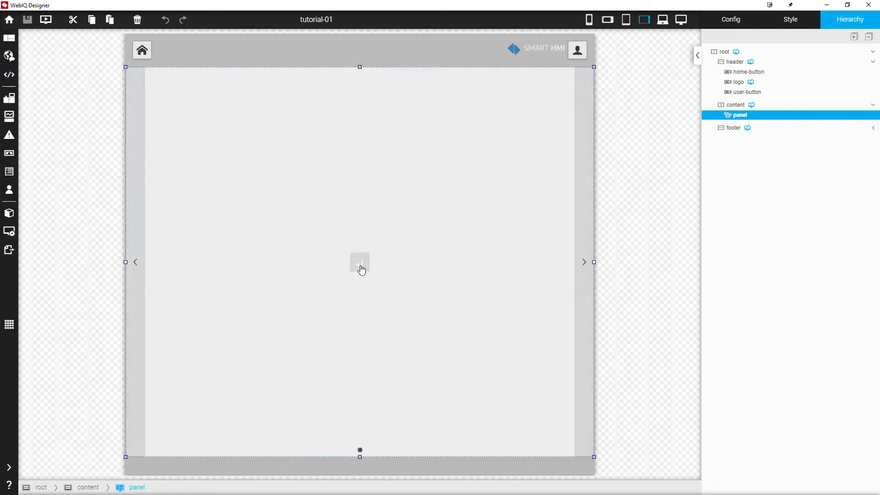
- Enter the swipe panel's view_1 for editing and return to the main layout, twice
click(360, 263)
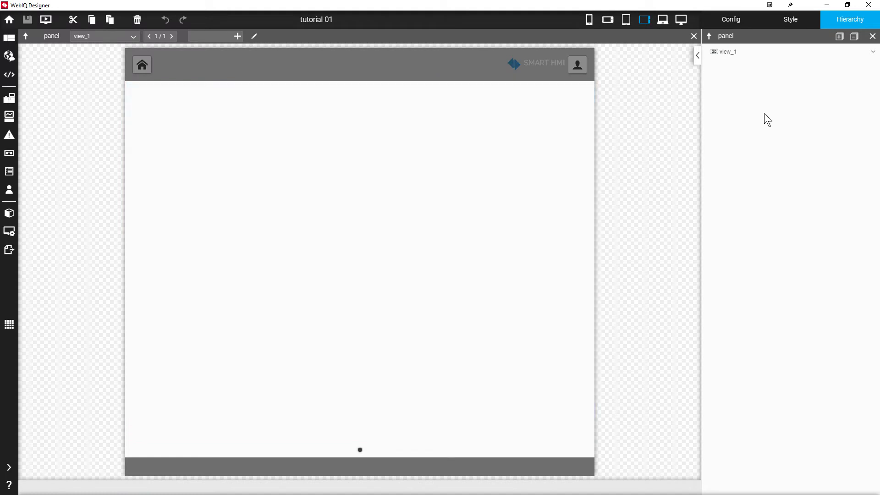
click(724, 54)
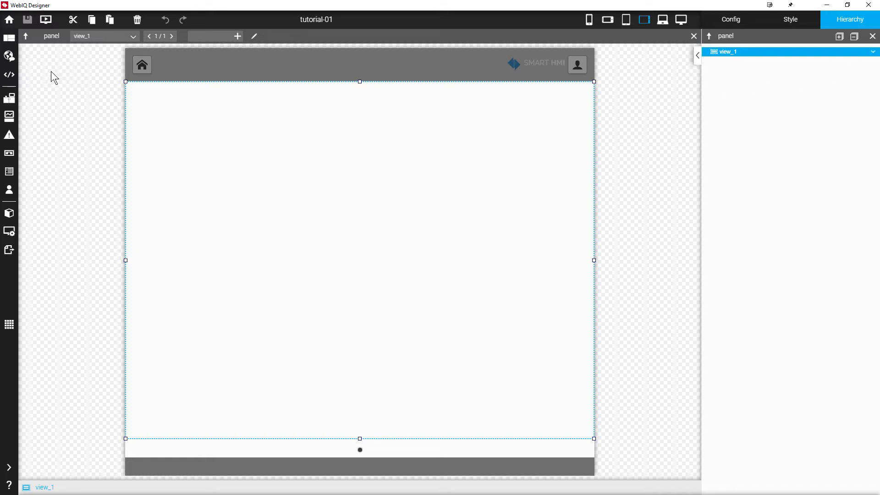
click(710, 36)
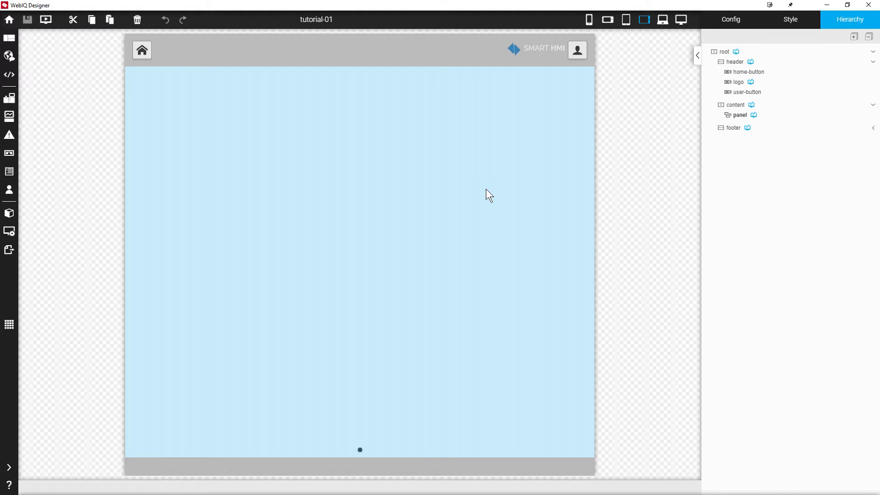
double_click(360, 260)
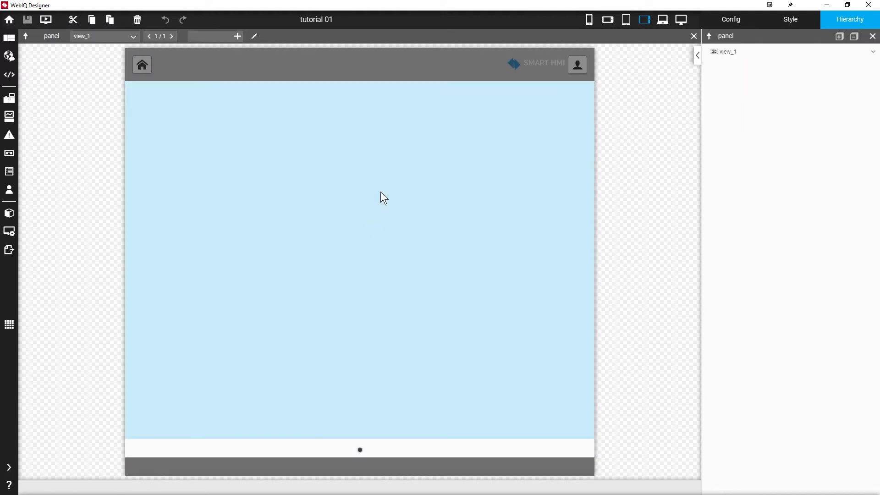
click(381, 192)
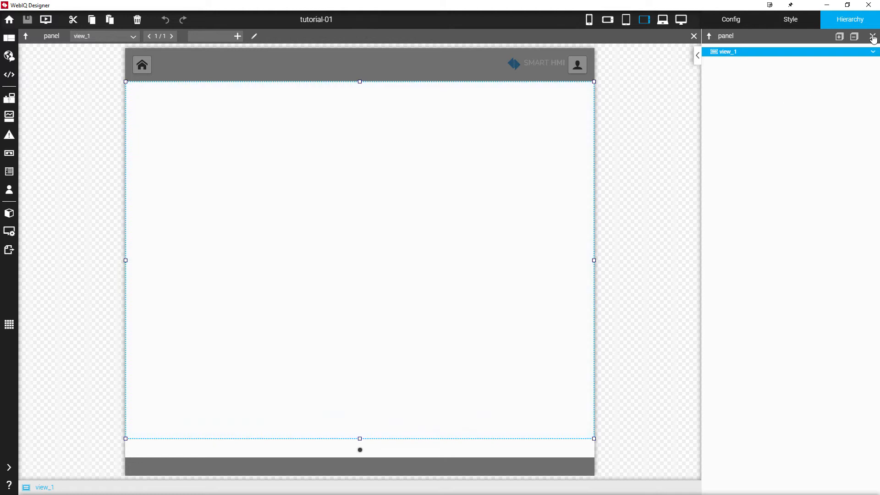
click(694, 36)
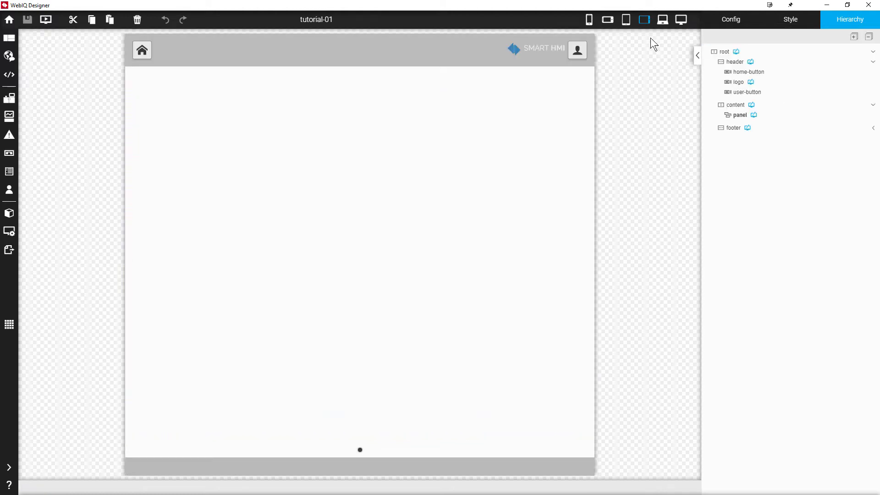
- Open the swipe panel's view_1 for editing and check its configuration attributes
click(278, 209)
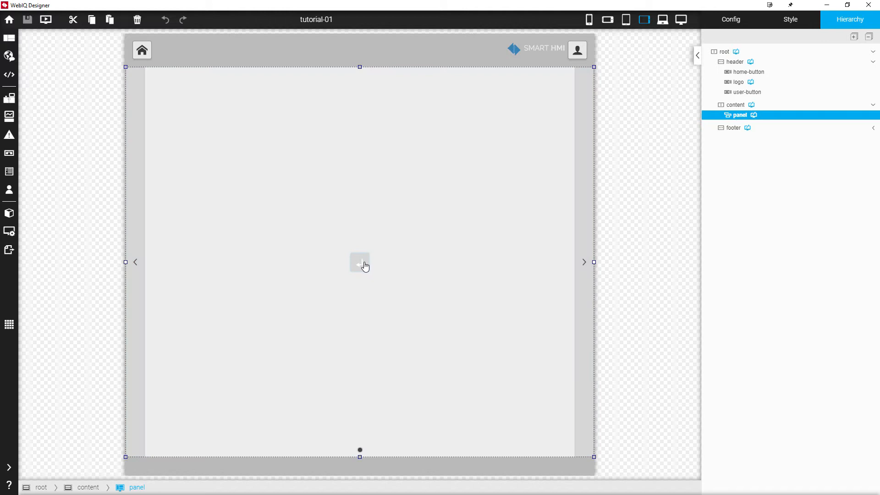
click(365, 265)
click(405, 214)
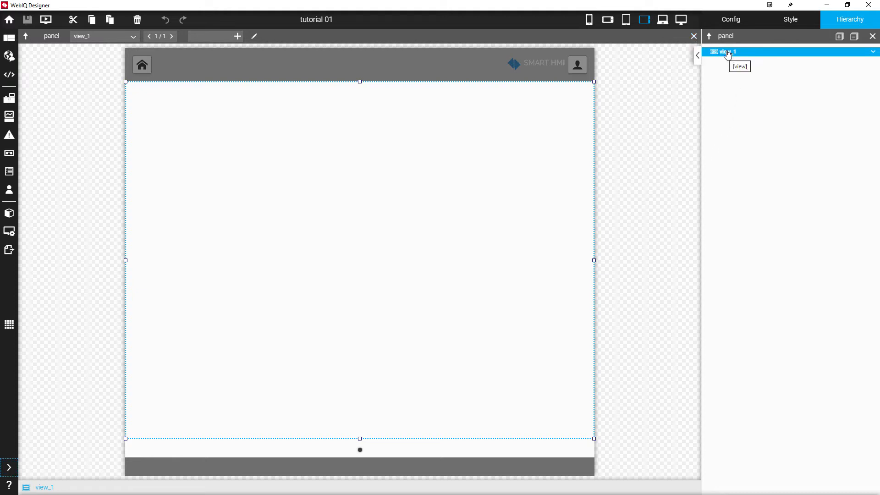
click(728, 24)
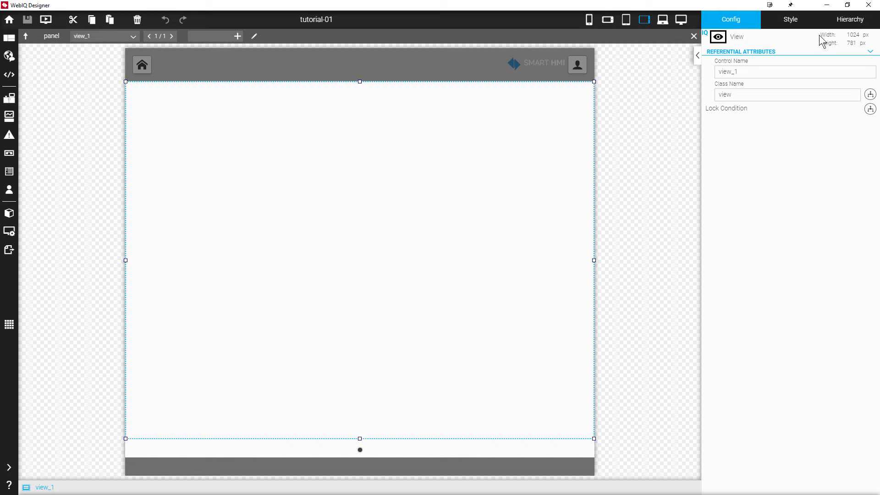
click(839, 21)
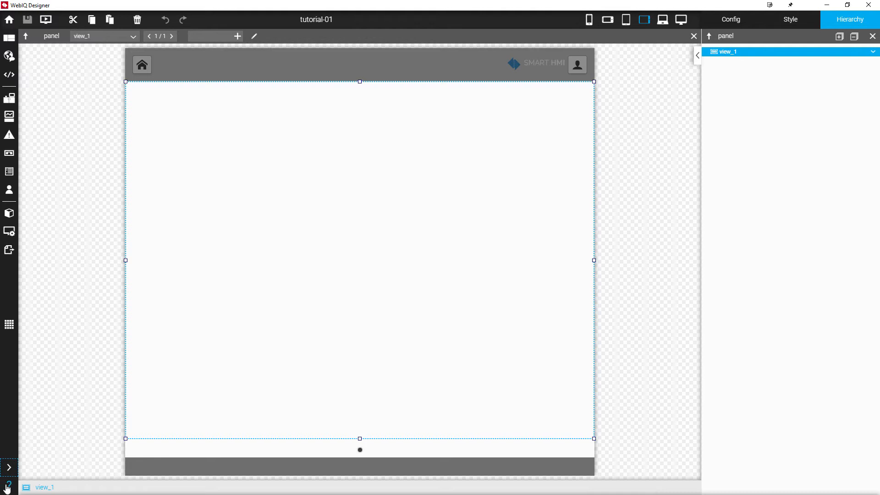
- Add a Vertical Flex layout container to view_1 of the swipe panel
click(3, 471)
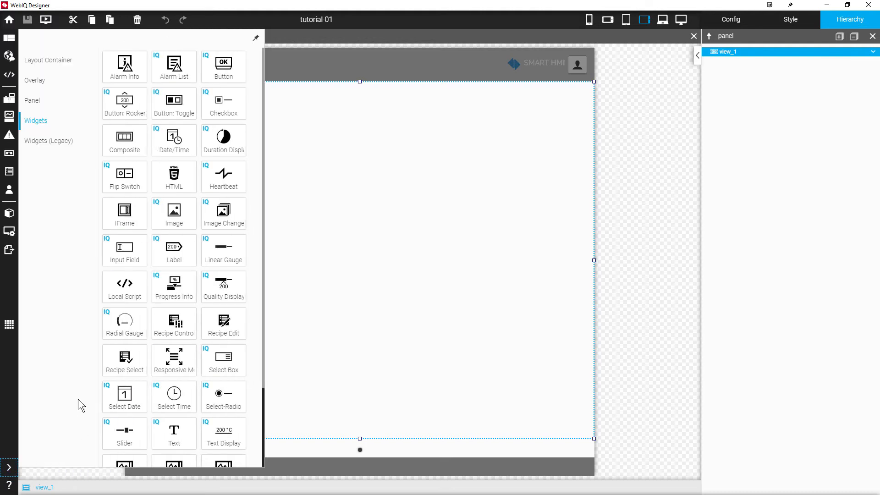
click(52, 61)
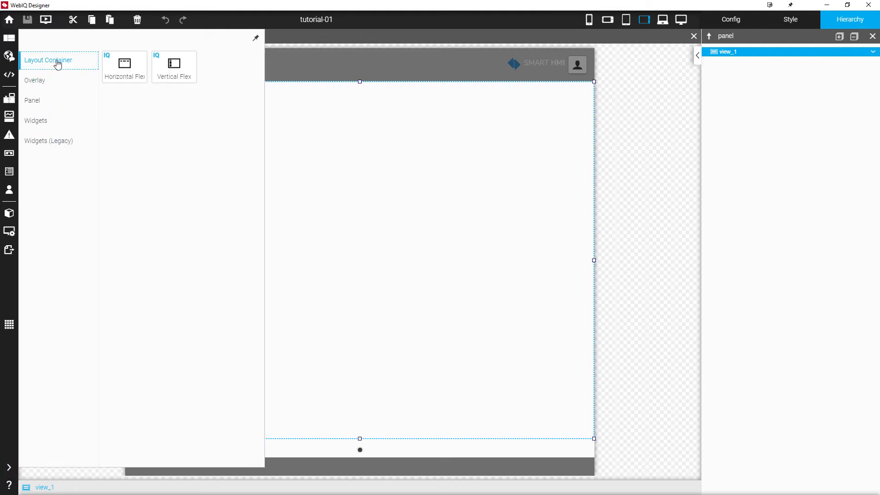
click(173, 65)
drag(173, 66, 423, 129)
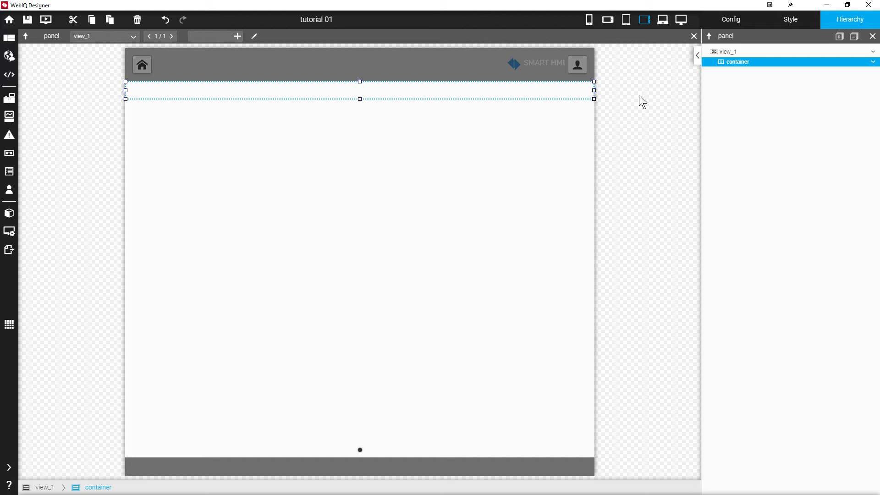
- Set the Vertical Flex container's height to 100% and return to the widget hierarchy
click(788, 24)
click(856, 202)
click(843, 255)
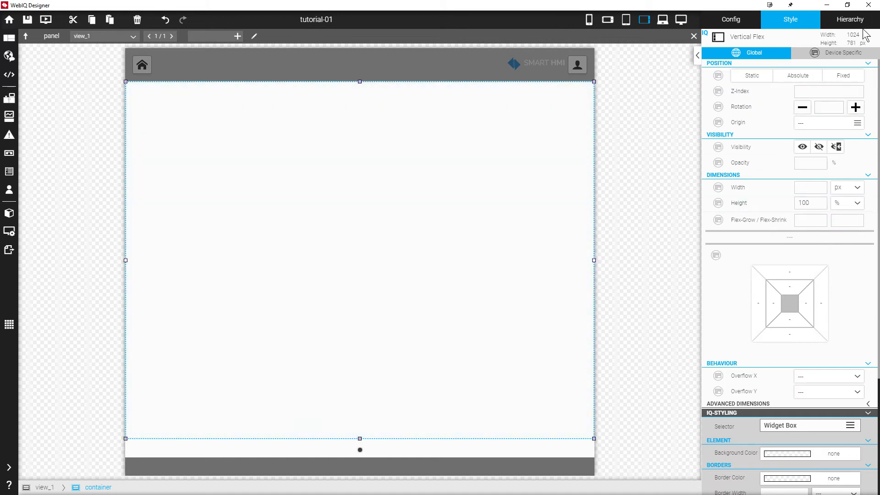
click(853, 23)
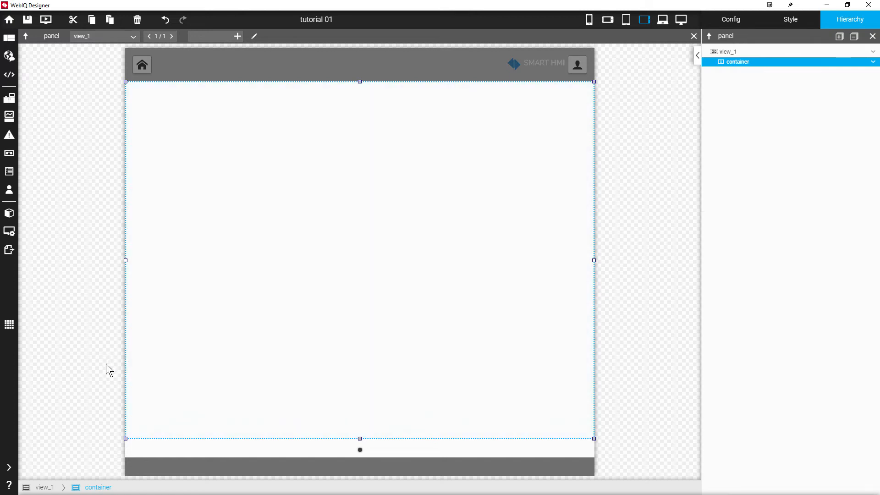
- Add a Text widget inside the Vertical Flex container
click(13, 467)
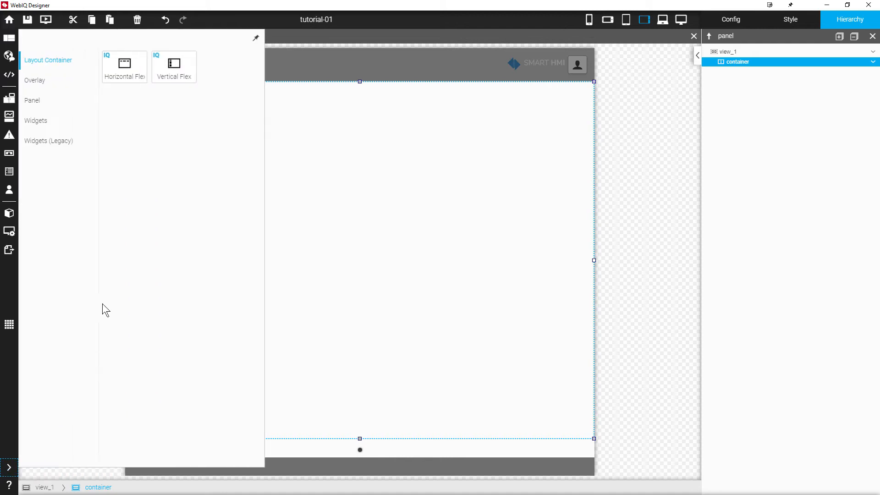
click(48, 128)
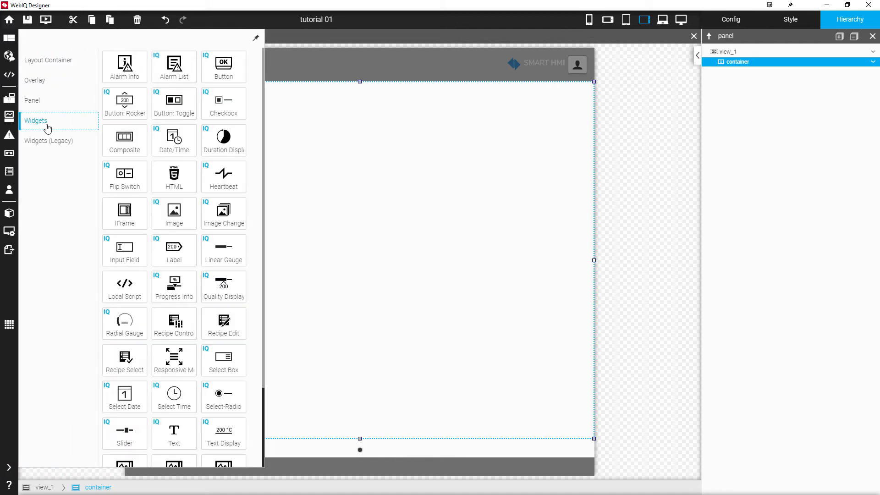
drag(187, 446, 373, 145)
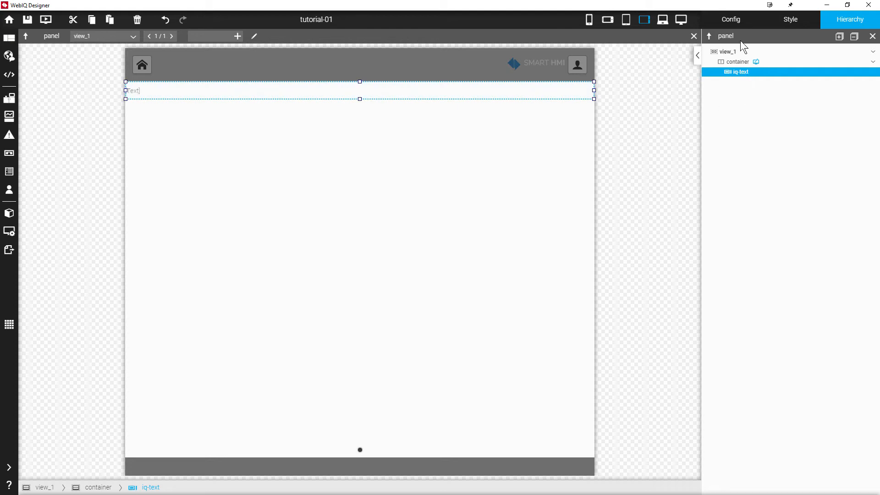
- Set the Text widget's displayed text to "Home"
click(739, 21)
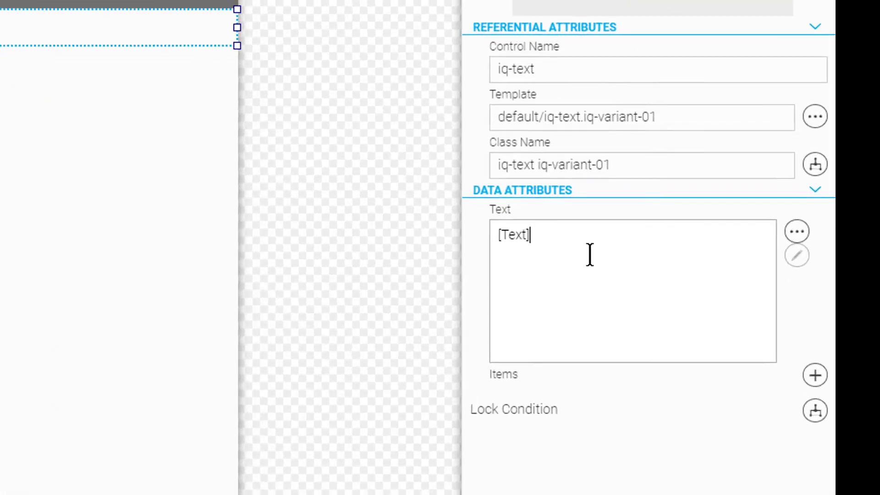
triple_click(733, 202)
text(Home)
key(Tab)
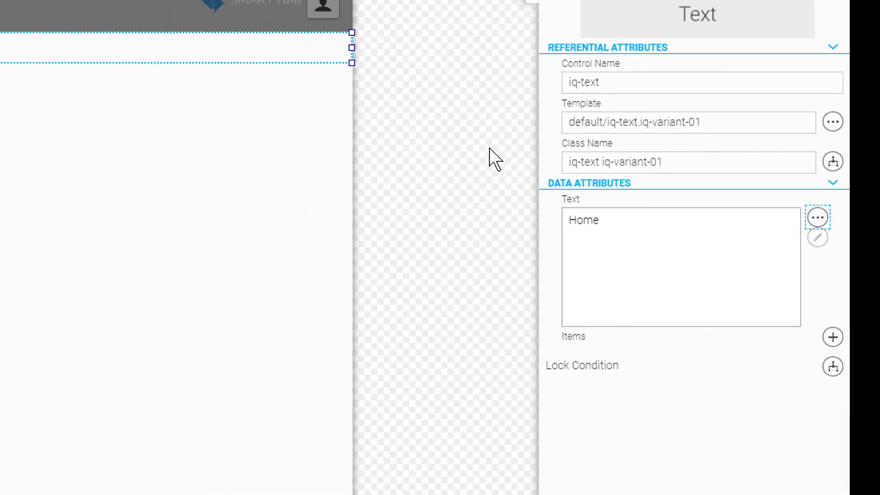
- Set the Text widget's IQ-Styling selector to Value, comparing its style properties with those of Widget Box
click(790, 22)
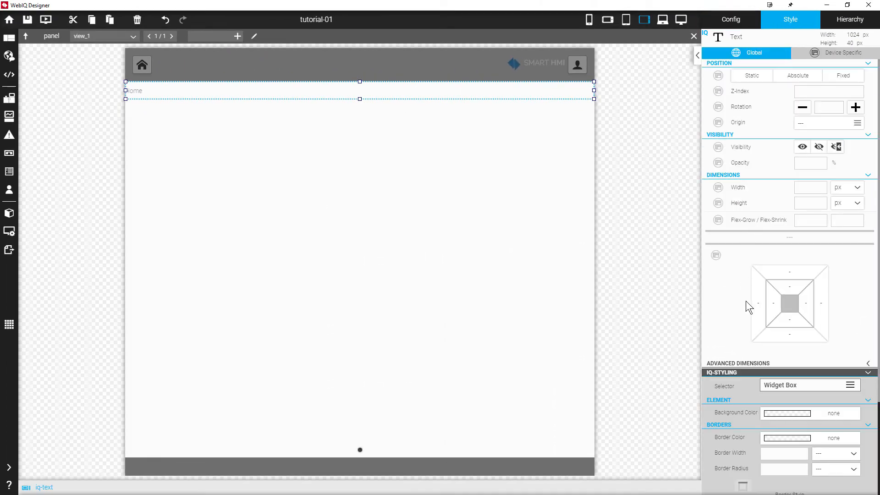
scroll(758, 385, down, 3)
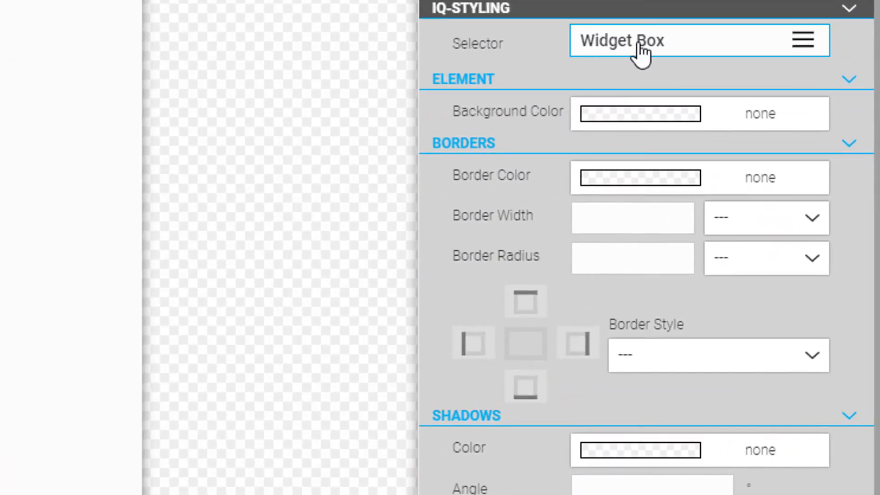
click(663, 45)
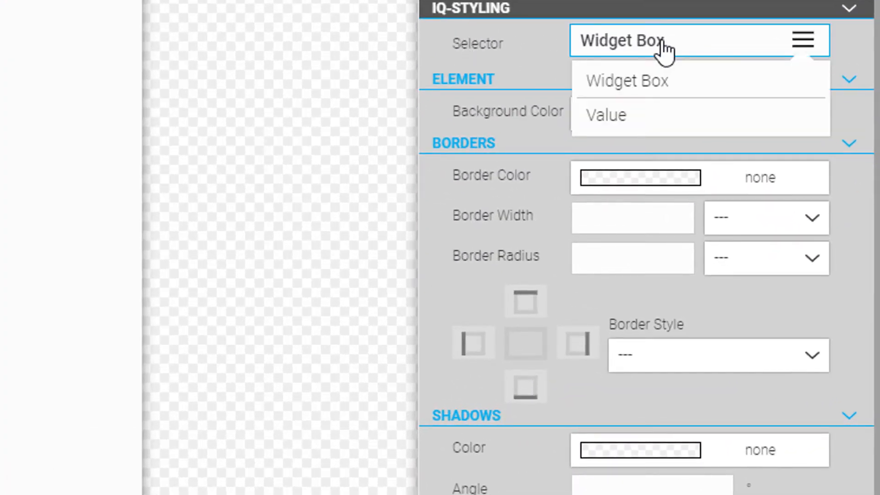
click(610, 126)
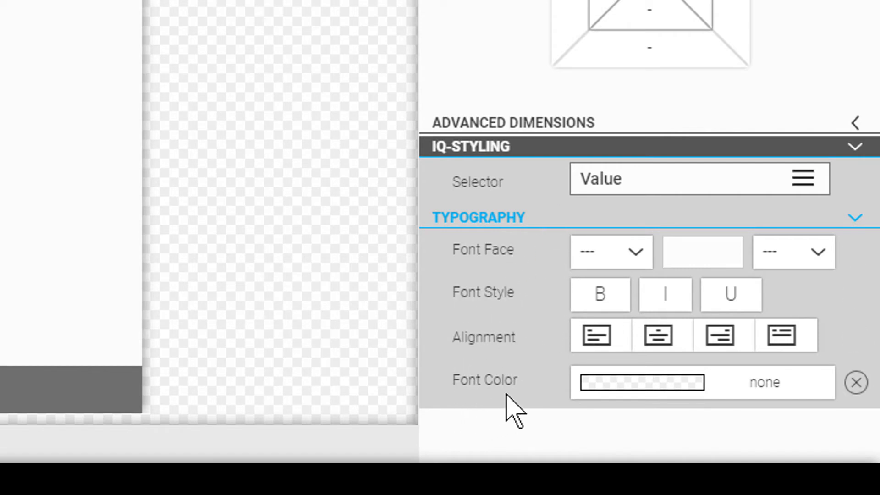
click(632, 177)
click(636, 221)
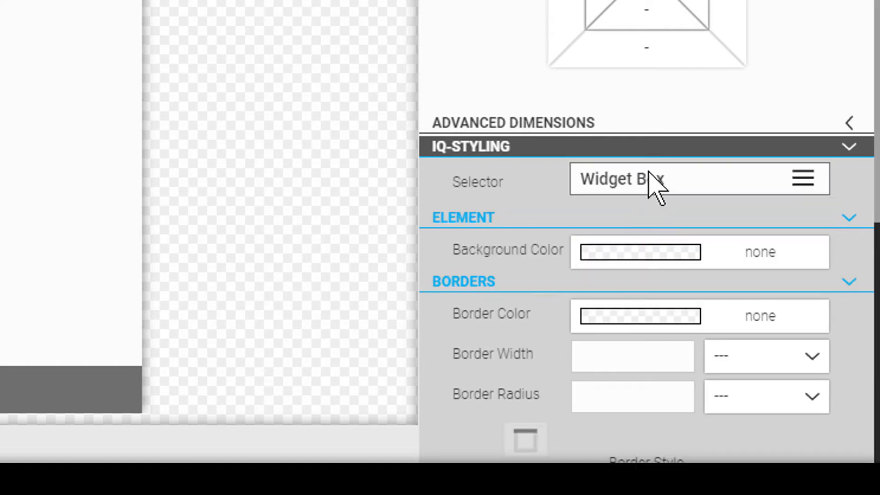
scroll(541, 348, down, 5)
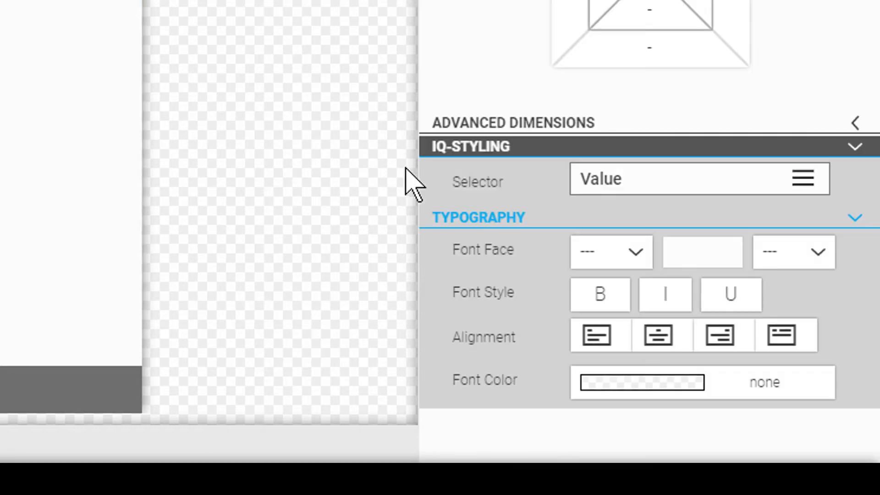
- Format the Home text's value as RobotoBold at 40 px with centered alignment
click(618, 266)
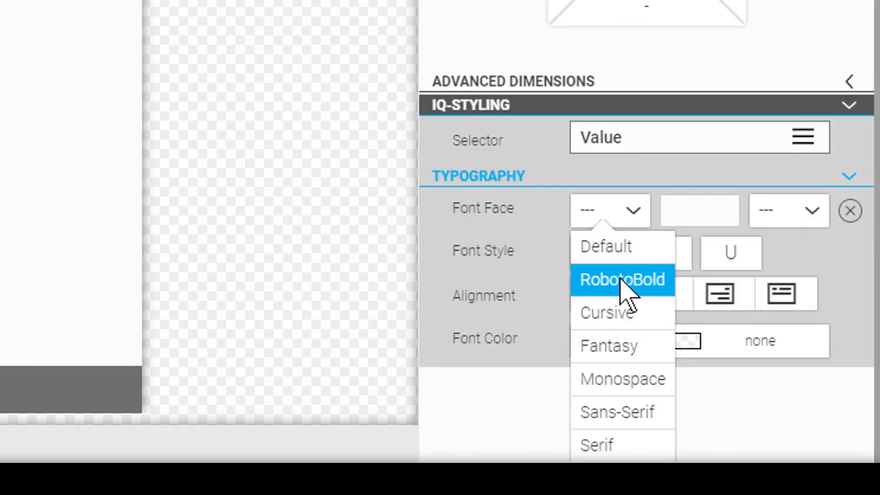
click(620, 284)
click(713, 254)
text(40)
key(Return)
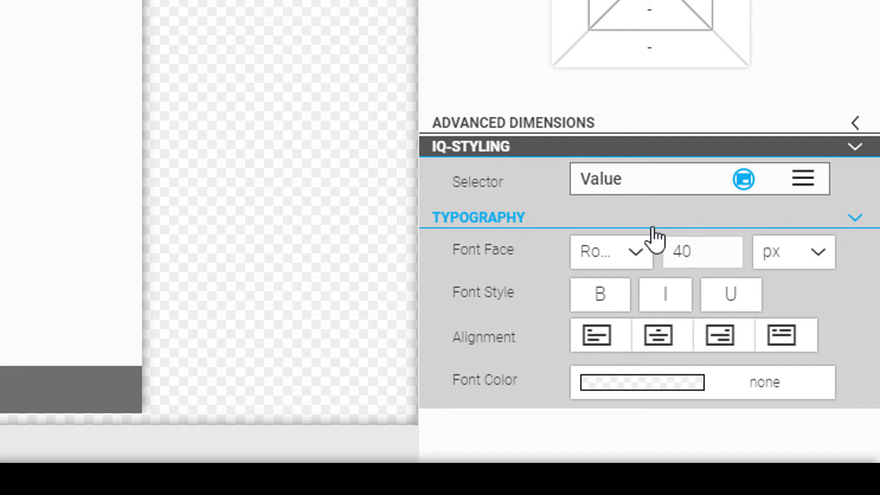
click(657, 335)
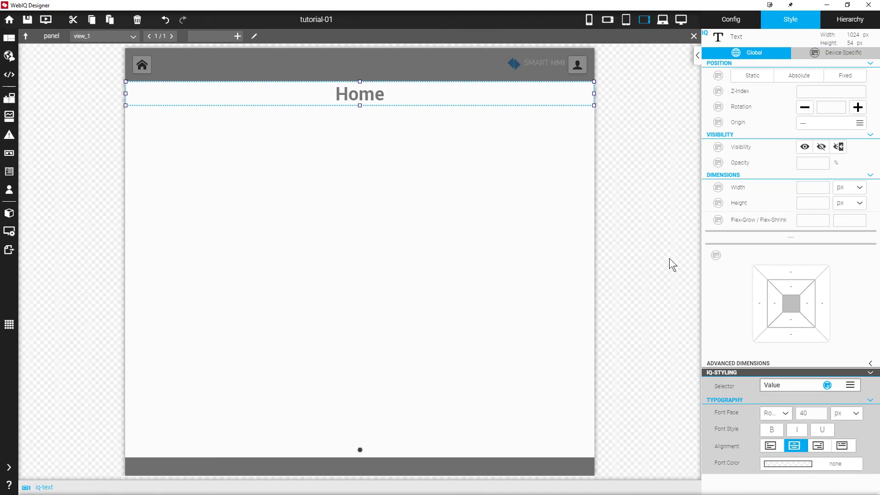
- Add a second view to the swipe panel and page forward and back between both views
click(850, 21)
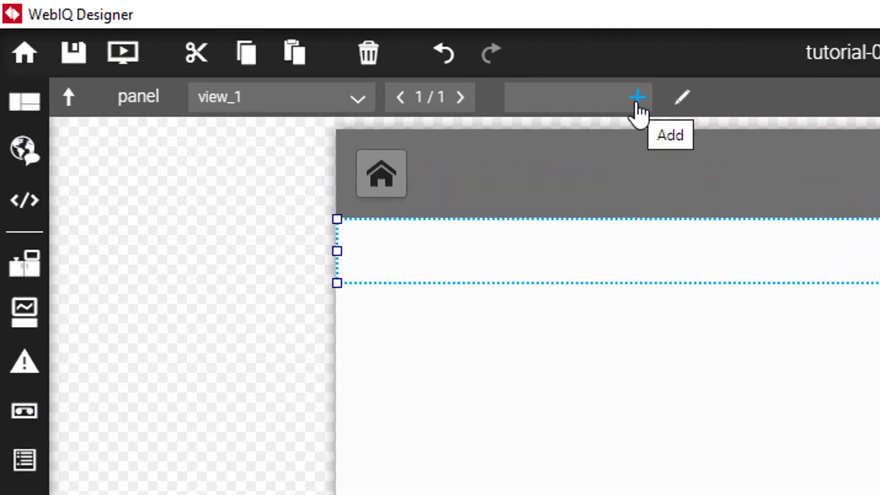
click(637, 105)
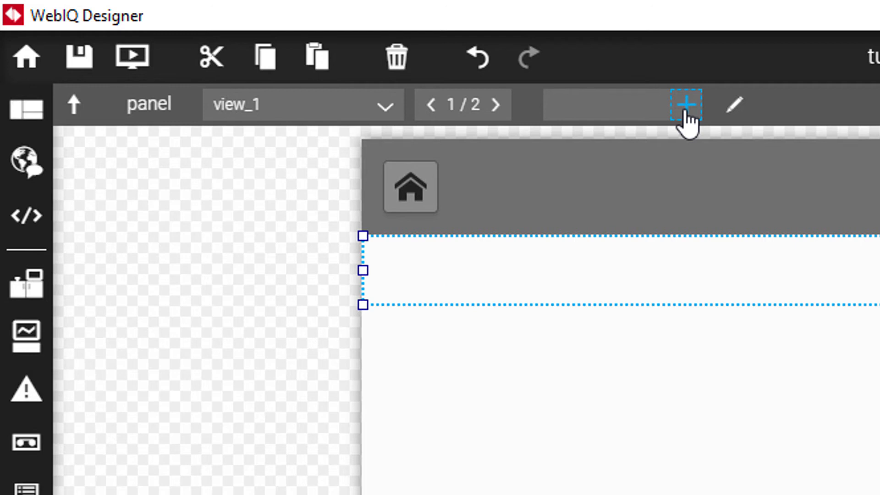
click(429, 110)
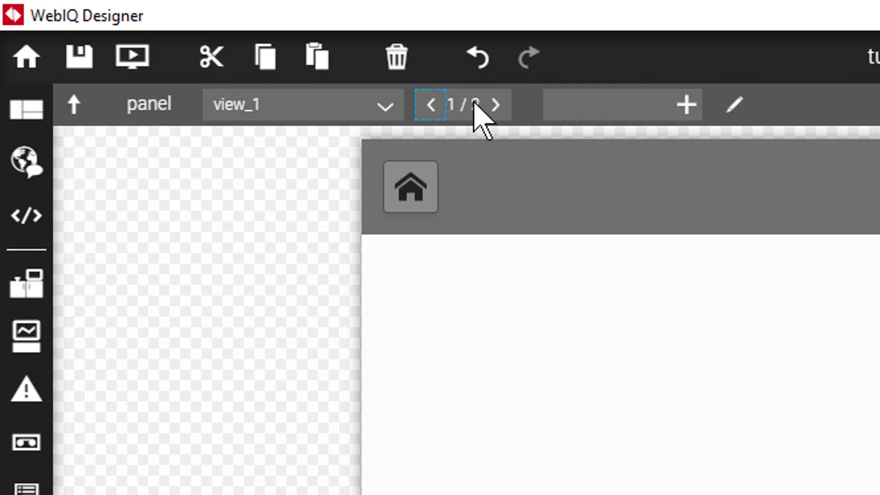
click(495, 109)
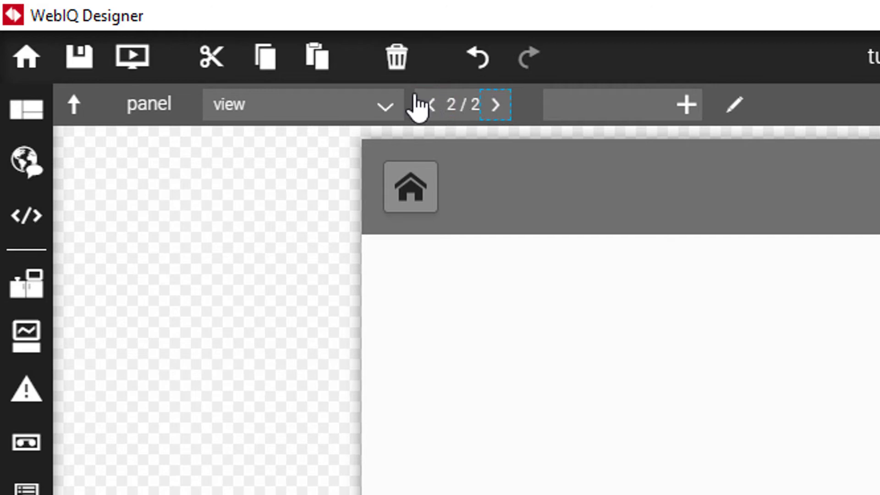
click(430, 106)
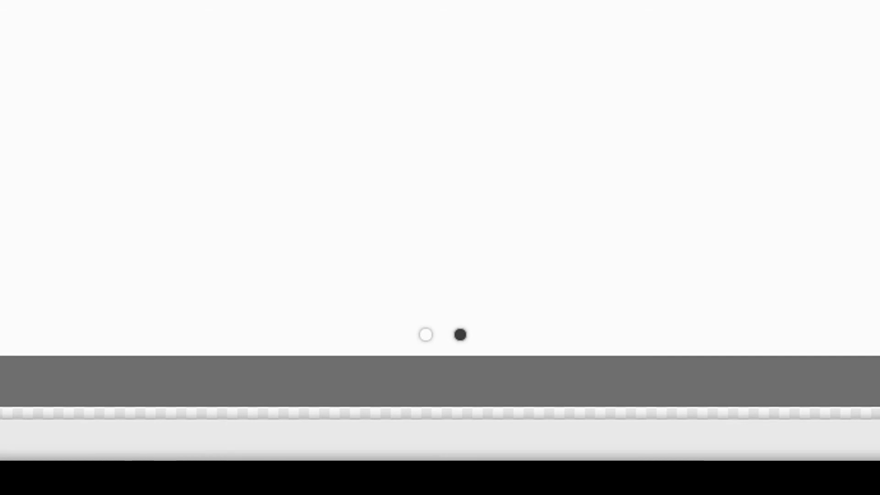
- Switch back and forth between view_1 and view by choosing each view by name, ending on view_1
click(120, 37)
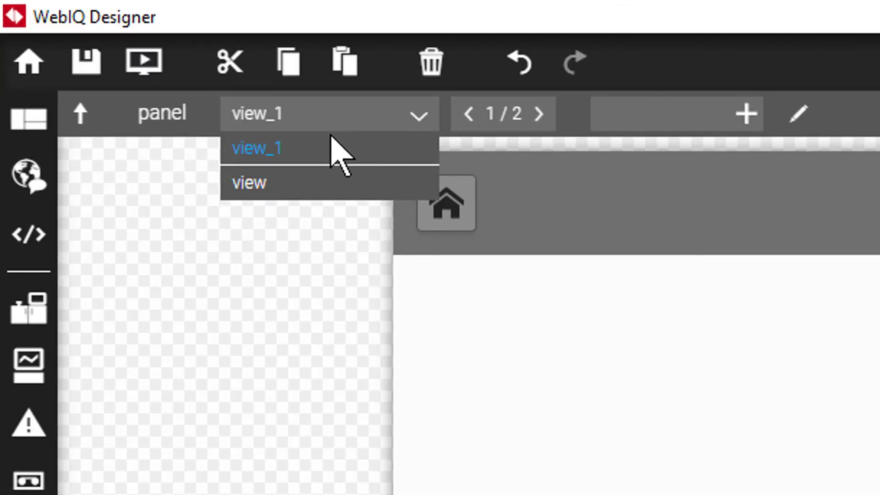
click(270, 184)
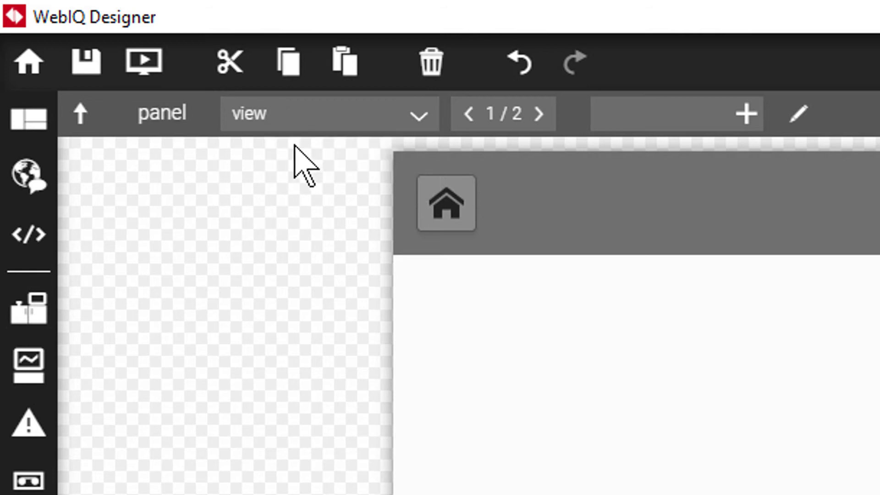
click(310, 120)
click(297, 146)
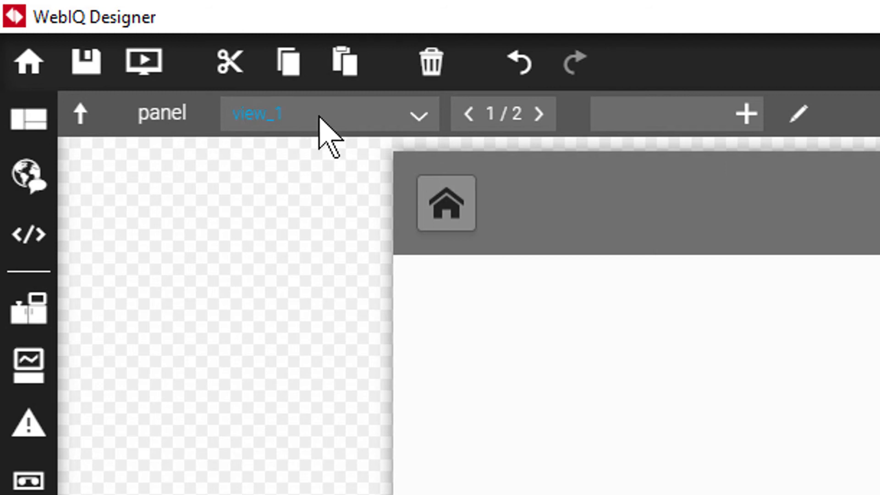
click(319, 118)
click(284, 182)
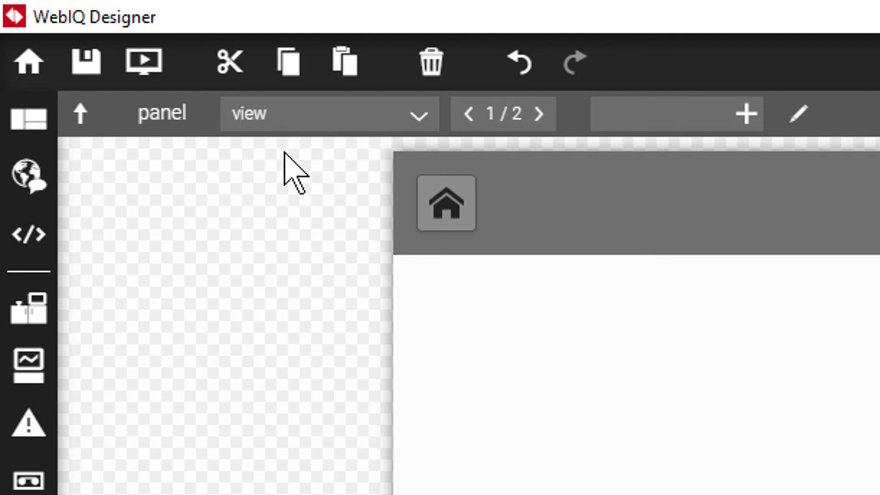
click(297, 119)
click(284, 146)
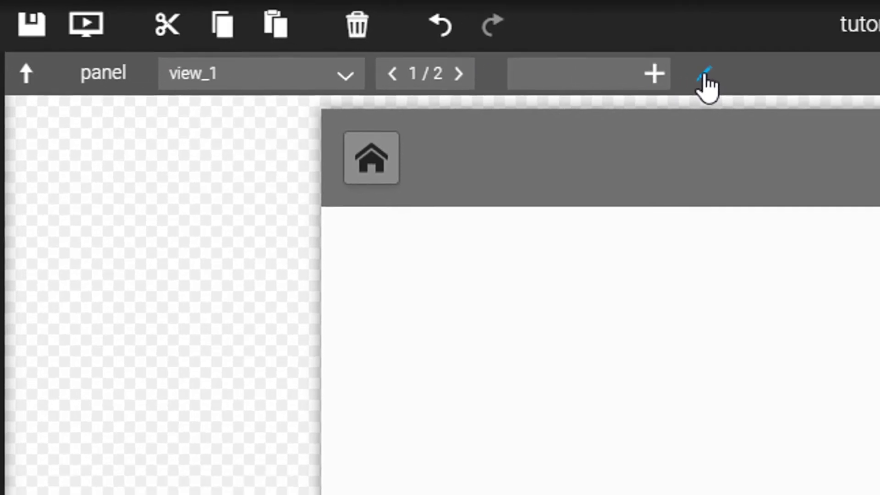
- Rename the panel's first view, view_1, to "home" in the View Manager
click(798, 117)
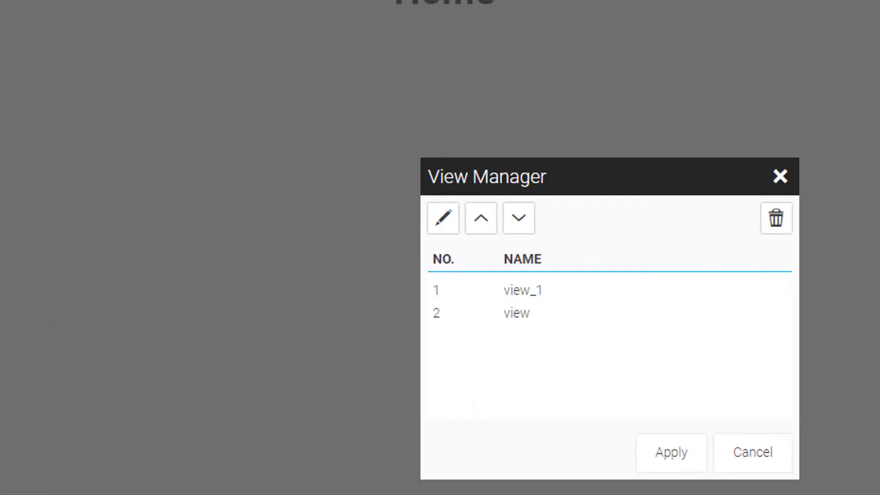
click(407, 216)
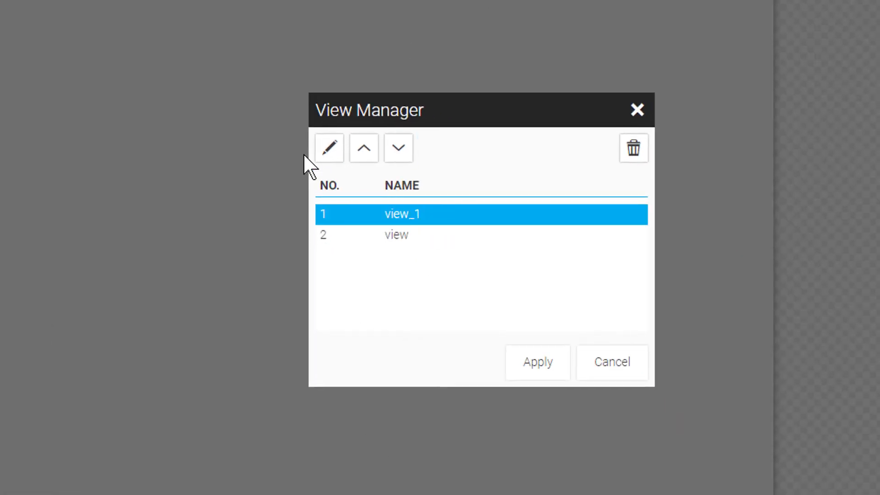
click(328, 150)
text(home)
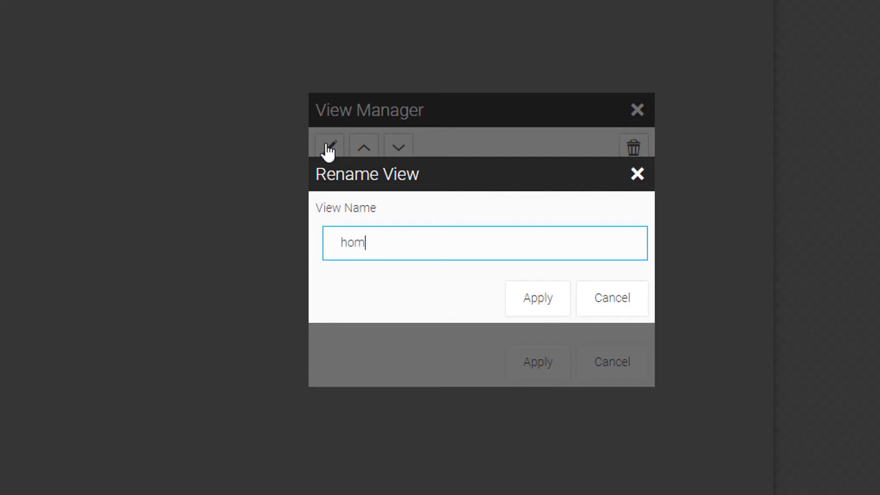
click(534, 305)
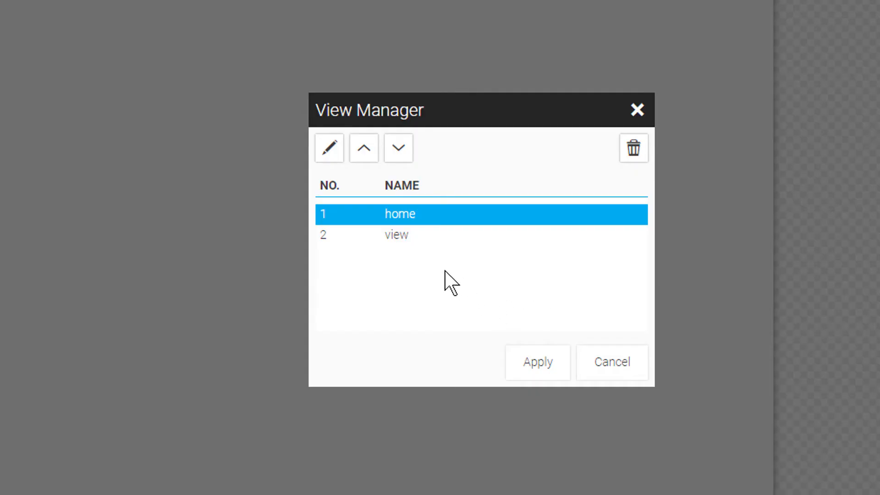
- Rename the second view to "settings" and apply the View Manager changes
click(408, 233)
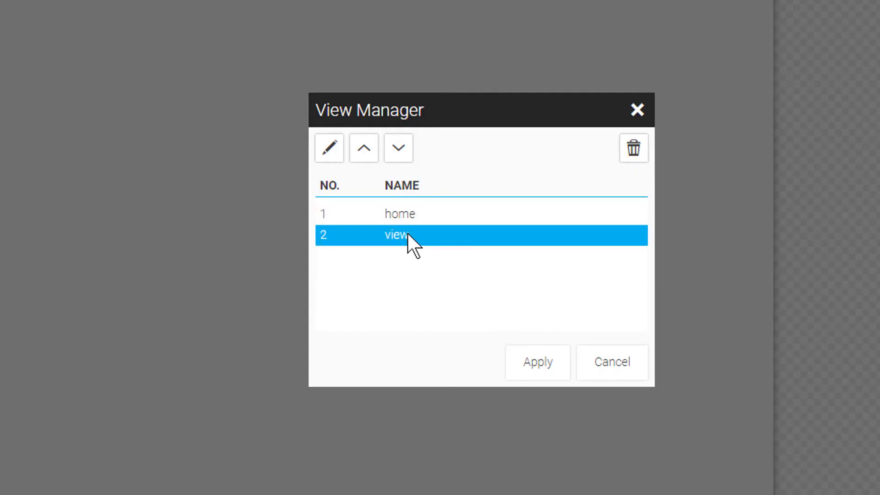
click(331, 148)
text(settings)
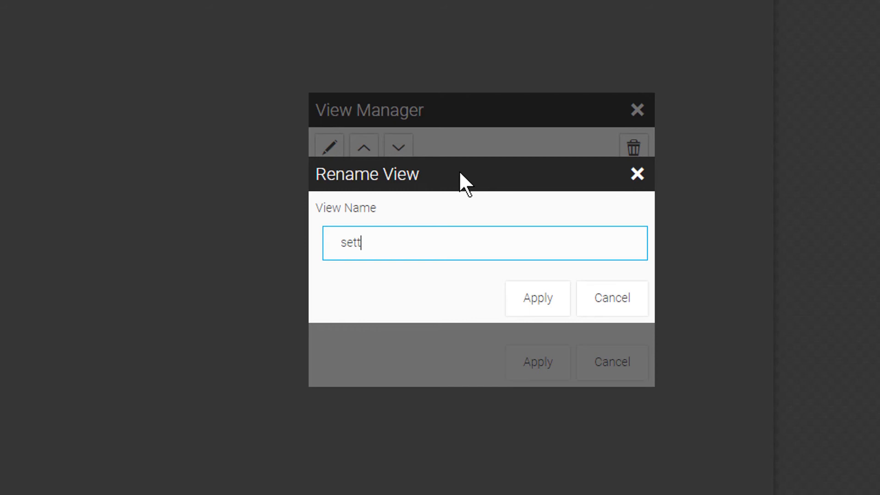
click(536, 316)
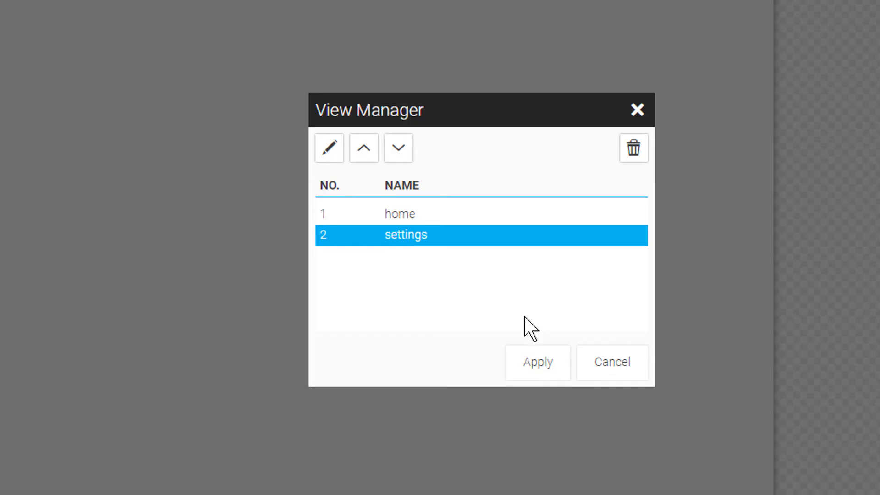
click(533, 379)
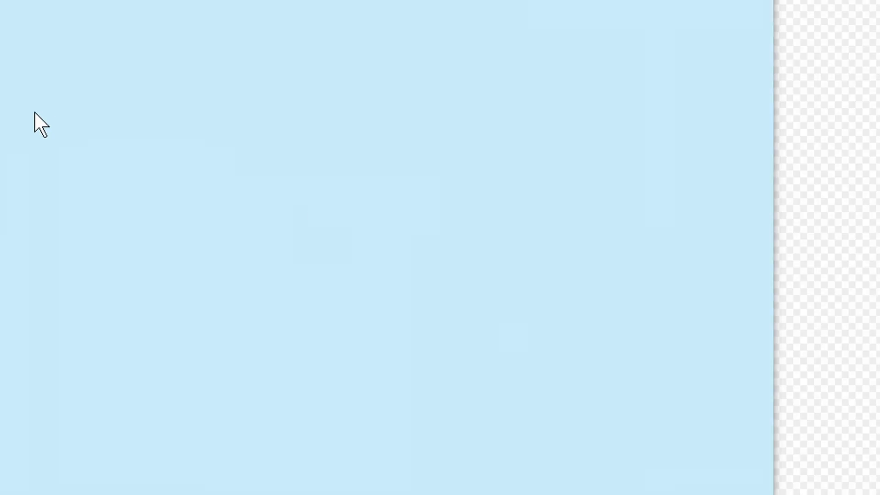
- Switch between the home and settings views by name and by paging, ending on the home view
click(100, 35)
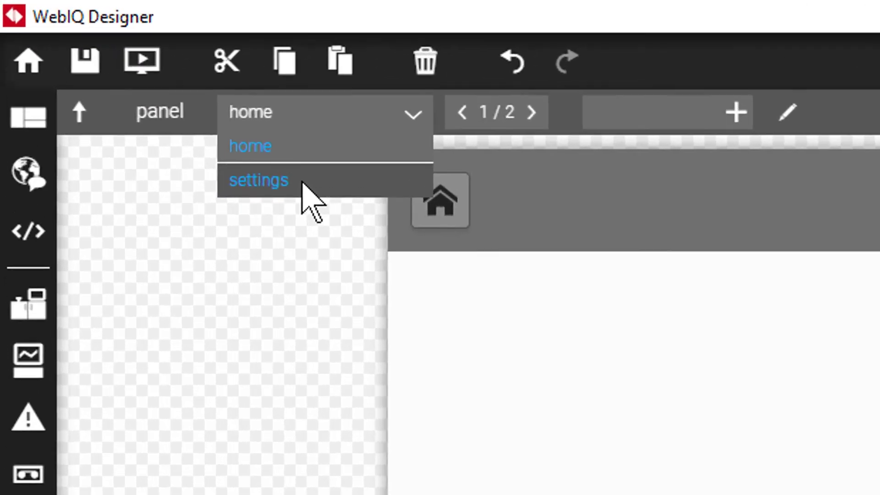
click(174, 104)
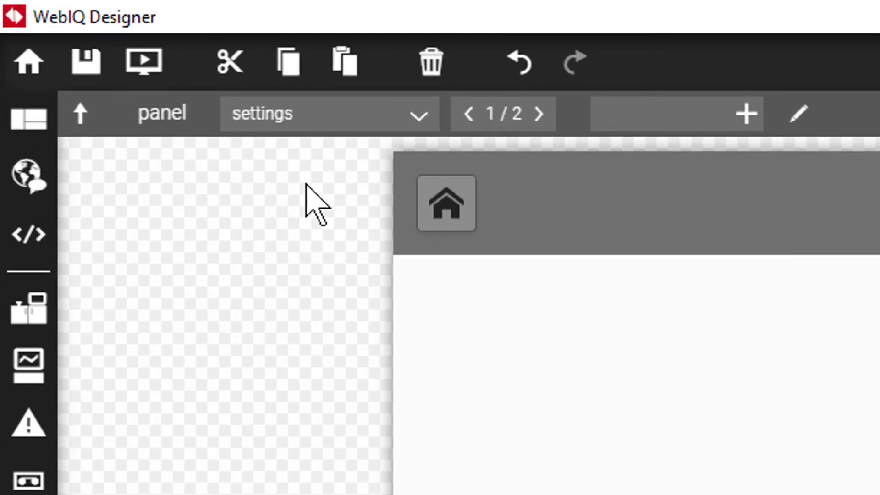
click(298, 117)
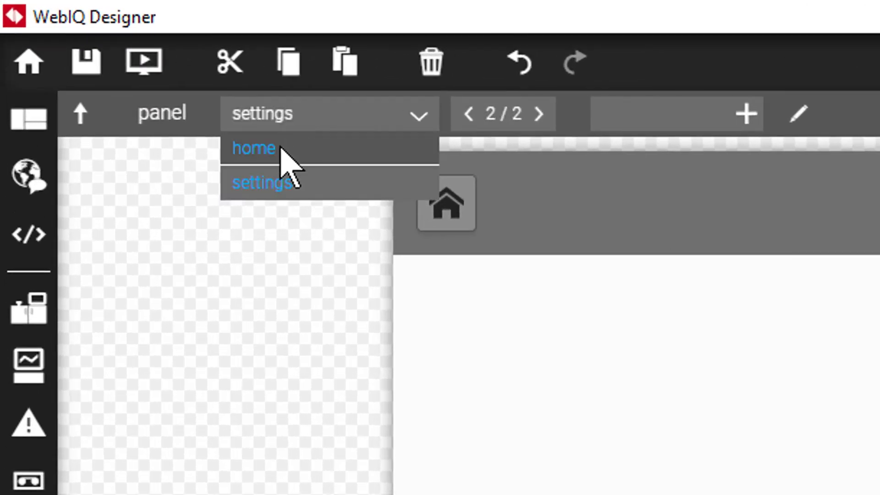
click(280, 149)
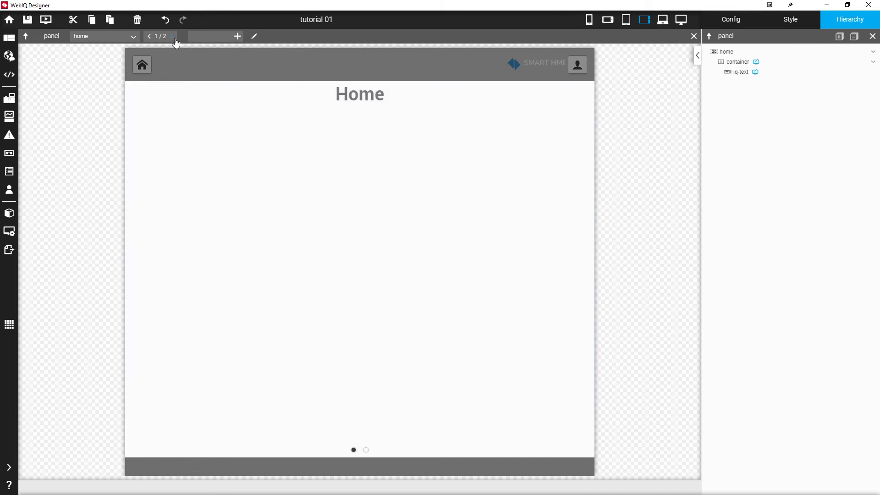
click(171, 37)
click(151, 37)
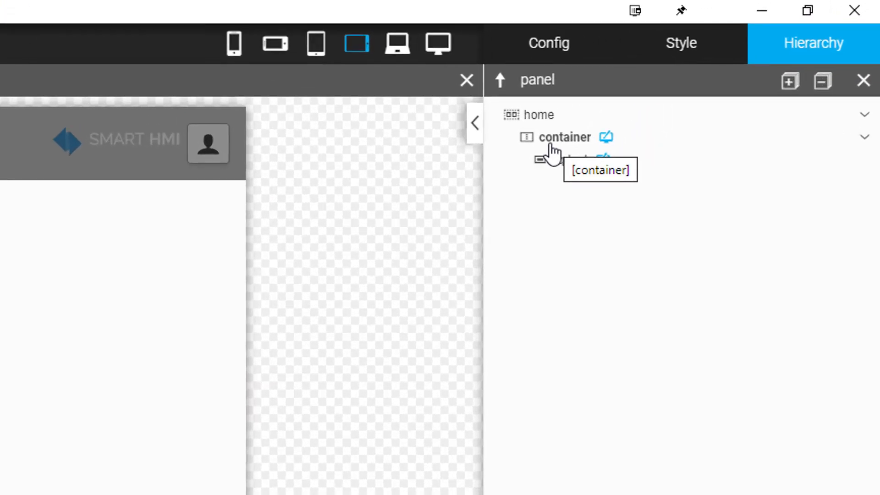
- Copy the container with its heading from the home view and paste it into the settings view
click(554, 146)
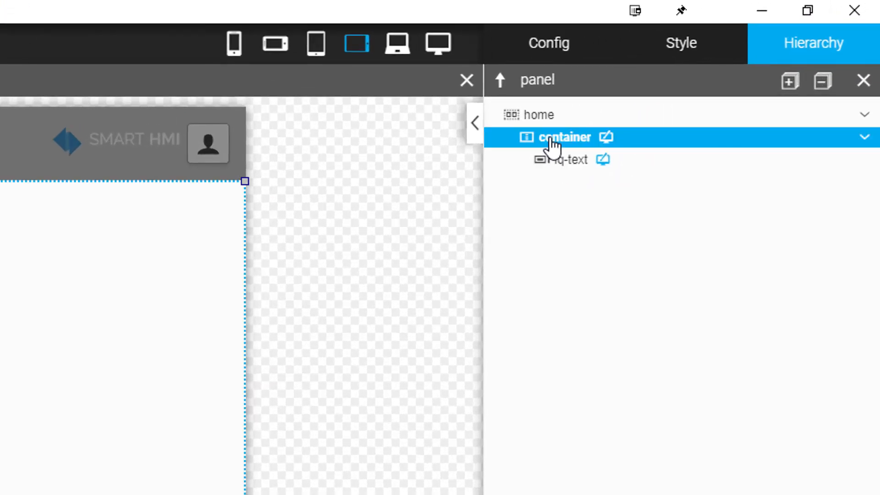
right_click(554, 147)
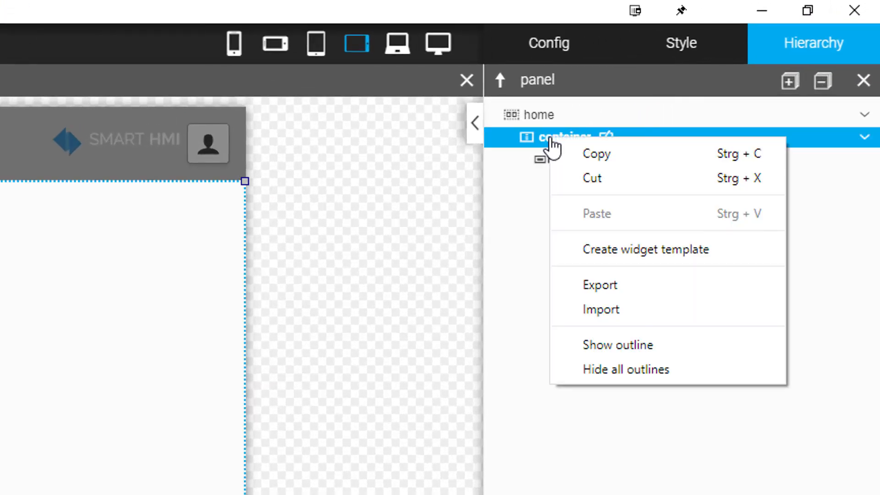
click(664, 155)
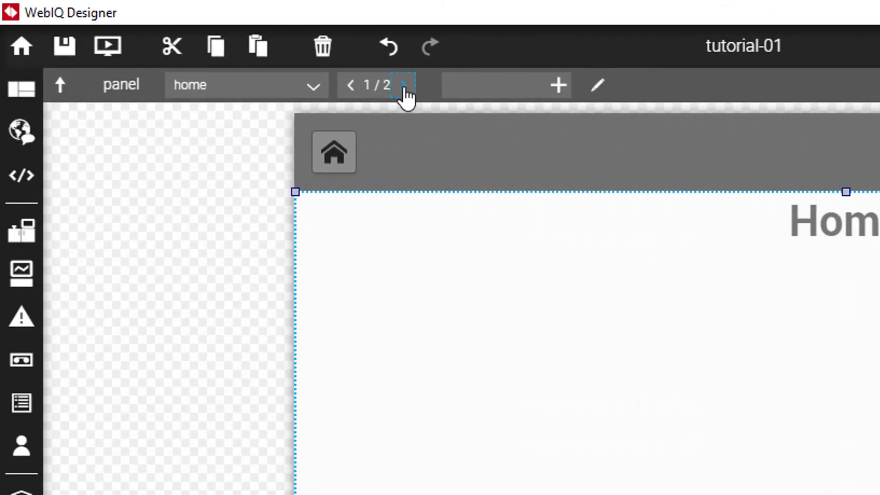
click(403, 85)
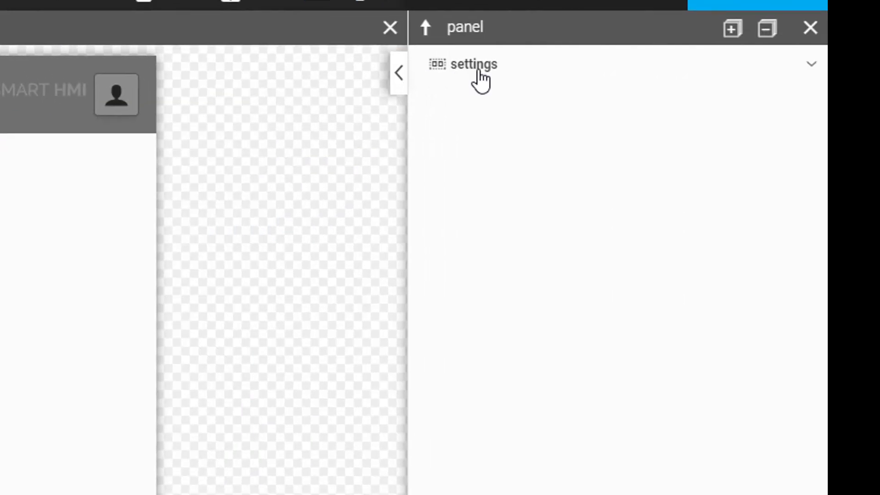
click(479, 76)
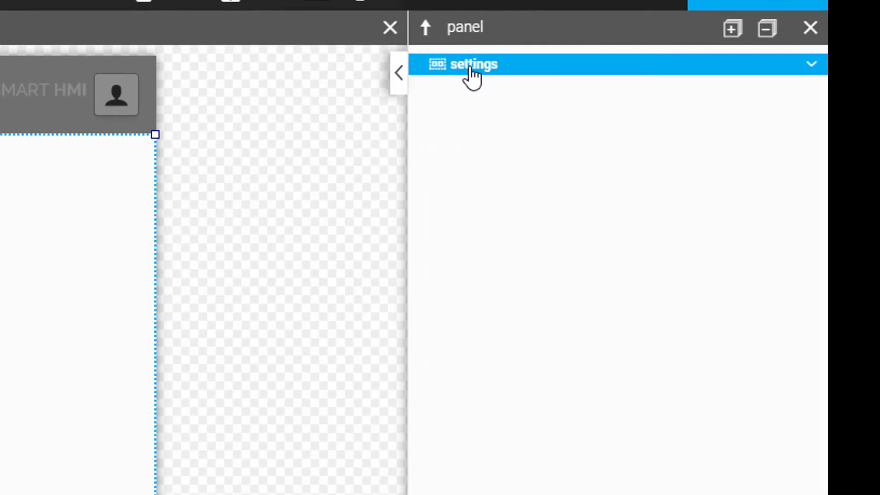
right_click(471, 73)
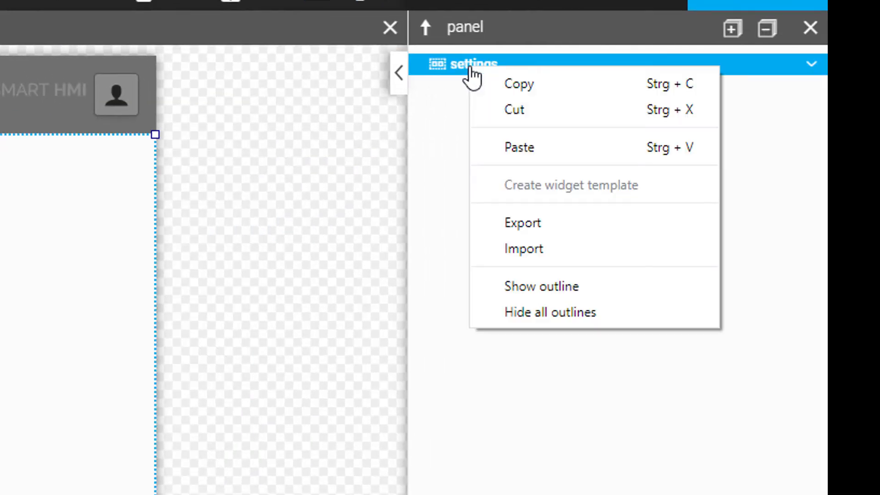
click(596, 152)
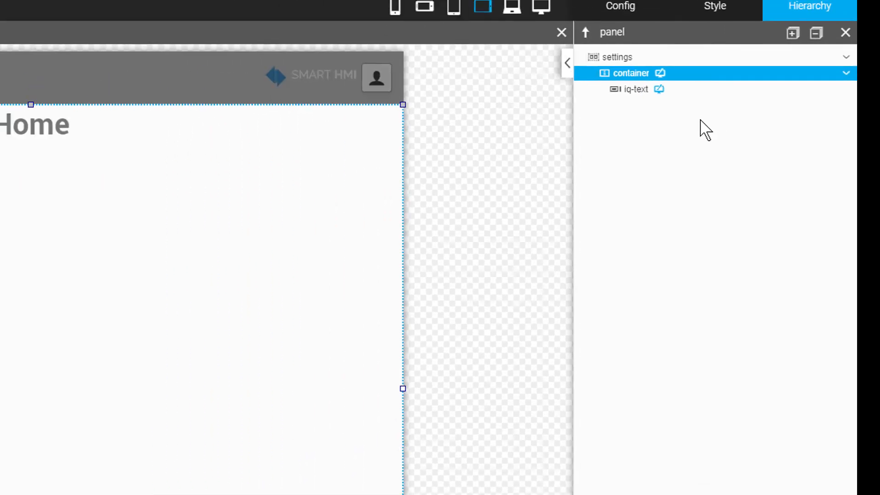
- Change the displayed text of the heading in the settings view to "Settings"
click(522, 101)
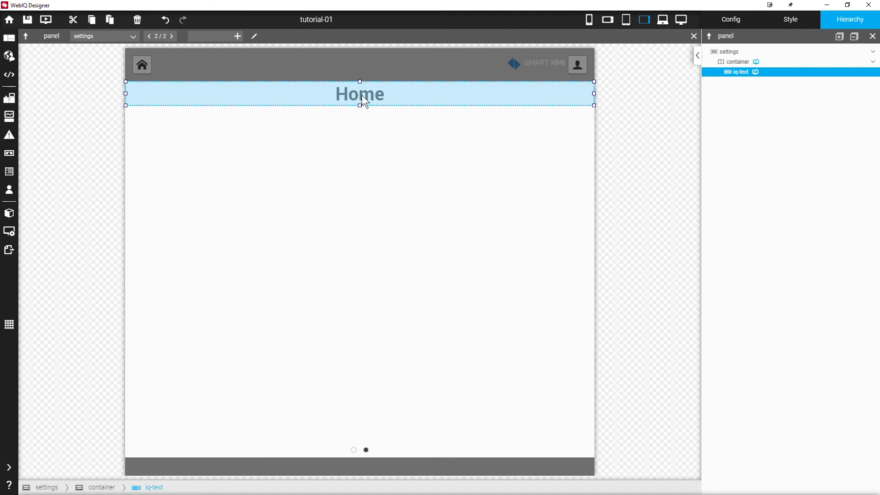
click(731, 19)
click(770, 200)
key(ctrl+a)
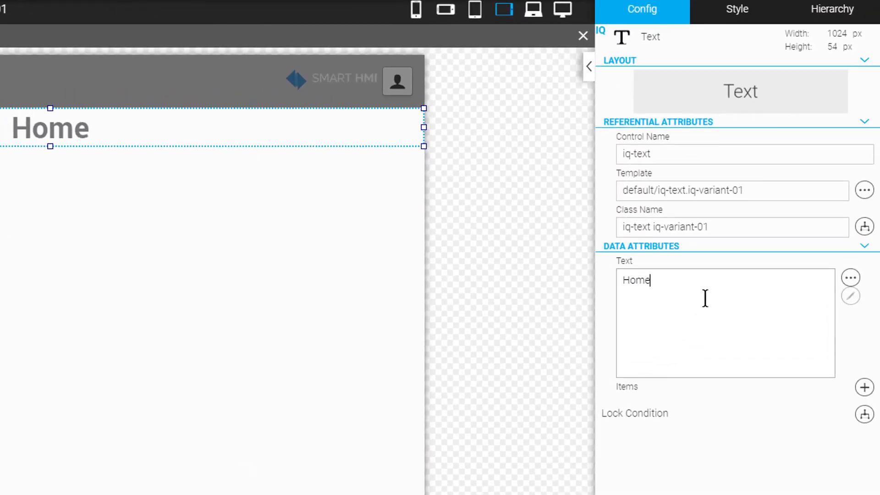
text(Settings)
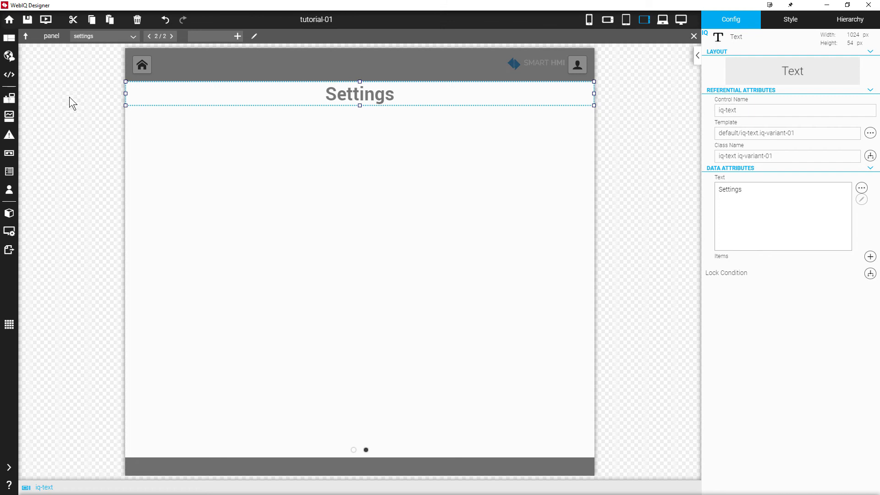
- Save the project and preview the HMI, swiping between the Home and Settings views
click(30, 21)
click(46, 19)
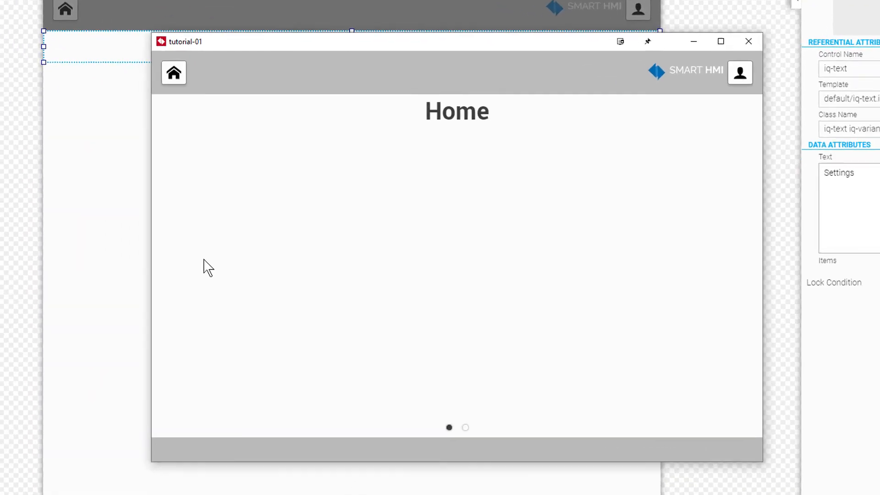
drag(667, 265, 69, 232)
drag(229, 252, 188, 255)
drag(274, 219, 418, 240)
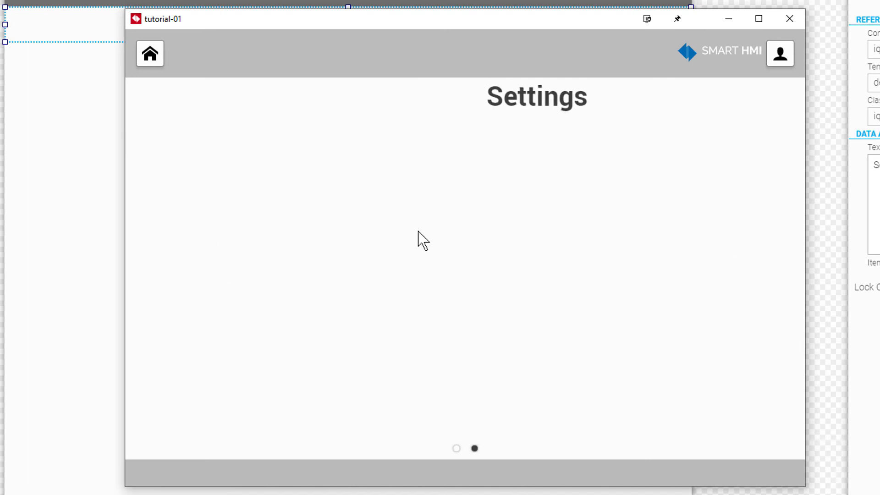
- Swipe to the Settings view in the preview, test the header's home button, and close the preview
drag(721, 257, 392, 231)
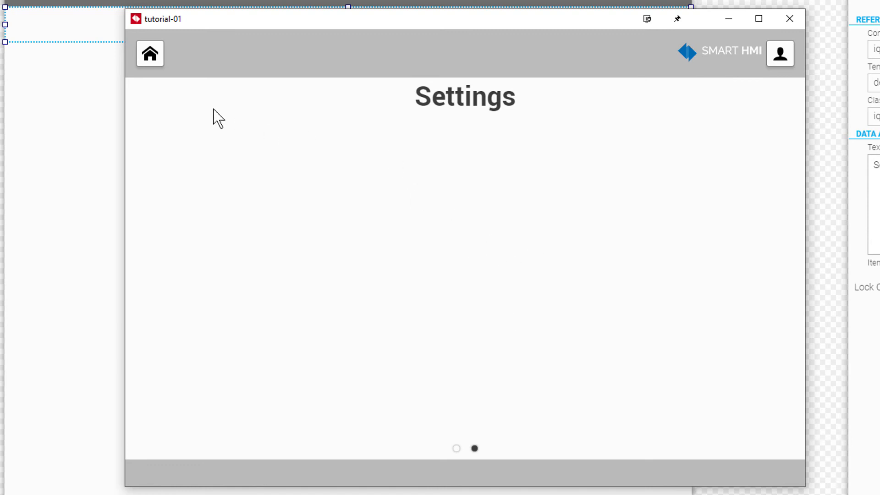
click(152, 55)
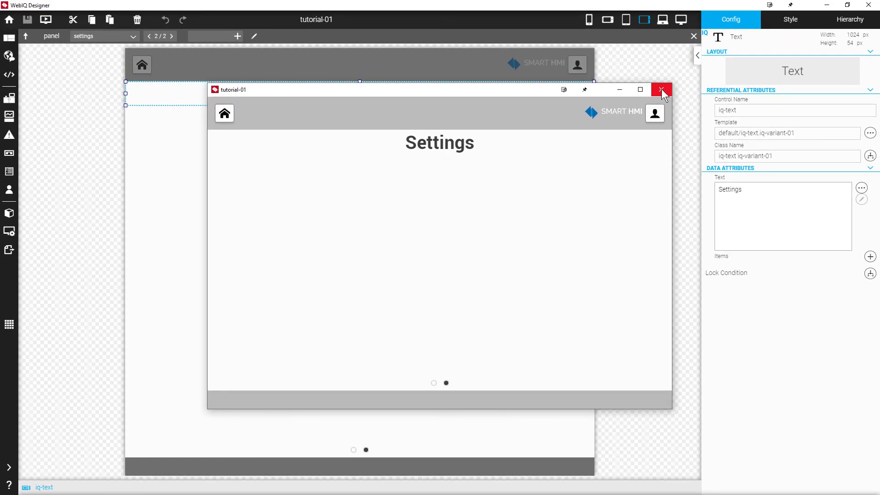
click(661, 90)
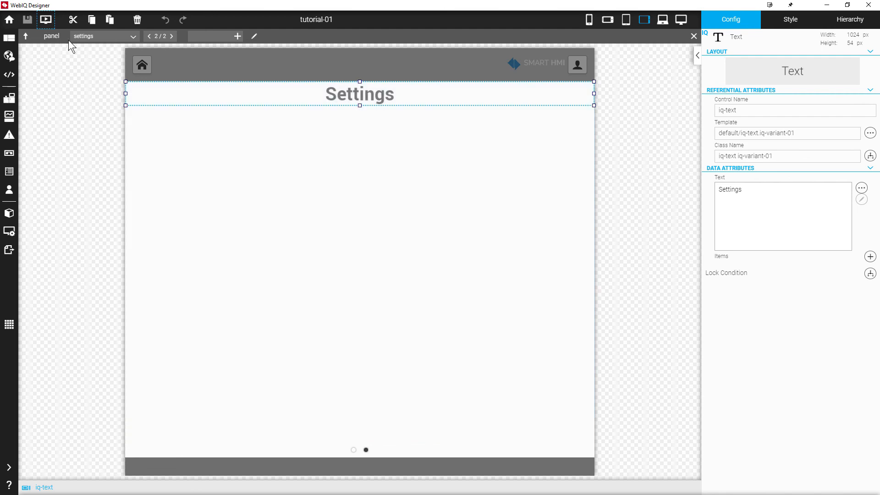
- Exit panel editing and add a setview UI action to the OnClick event of the header's home button
click(26, 36)
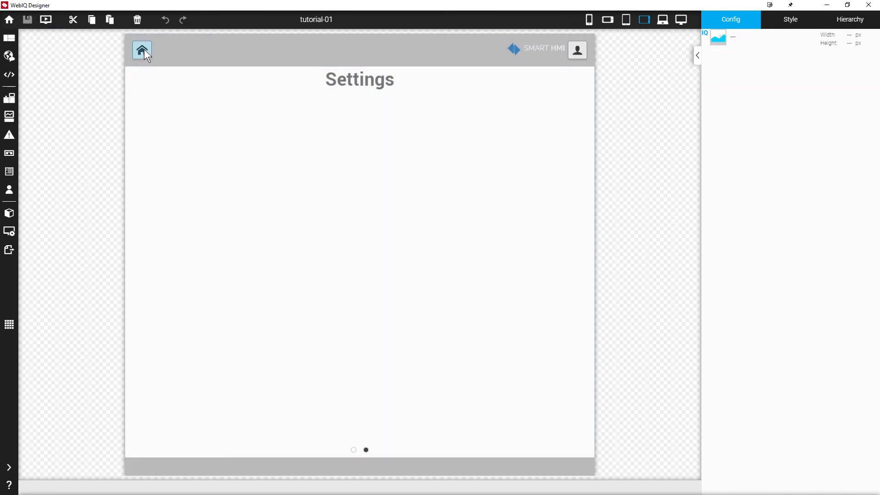
click(144, 49)
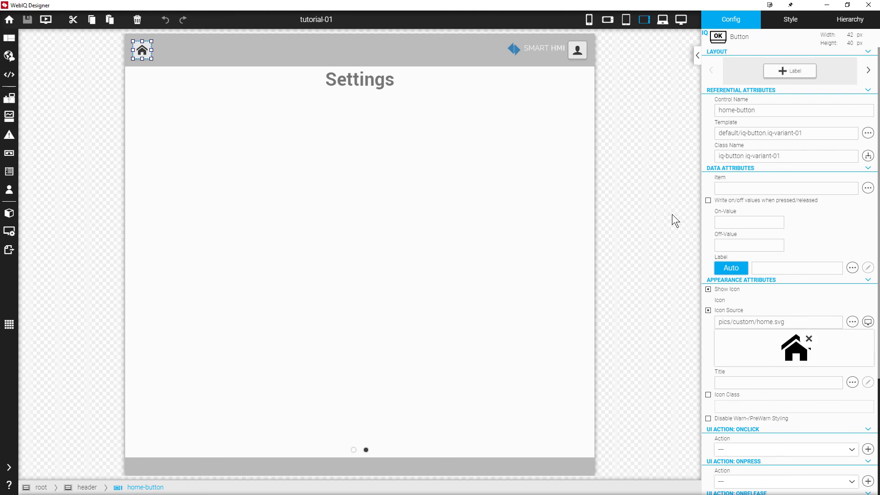
scroll(760, 257, down, 4)
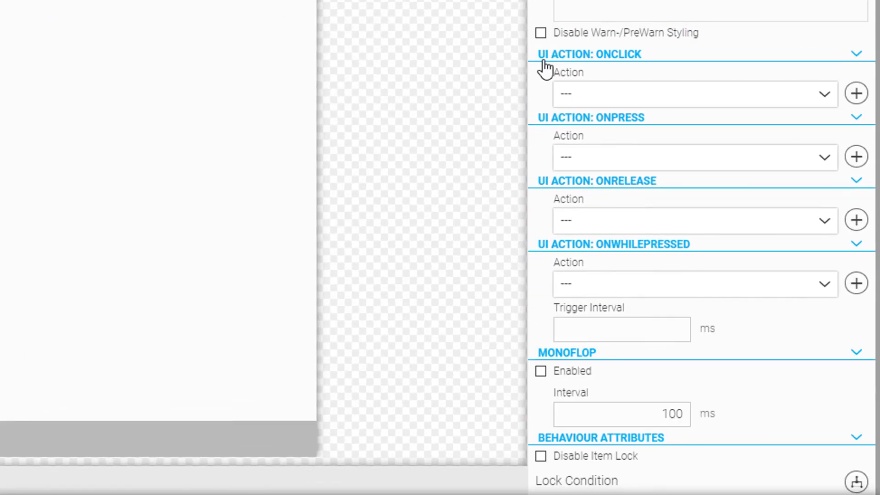
click(615, 91)
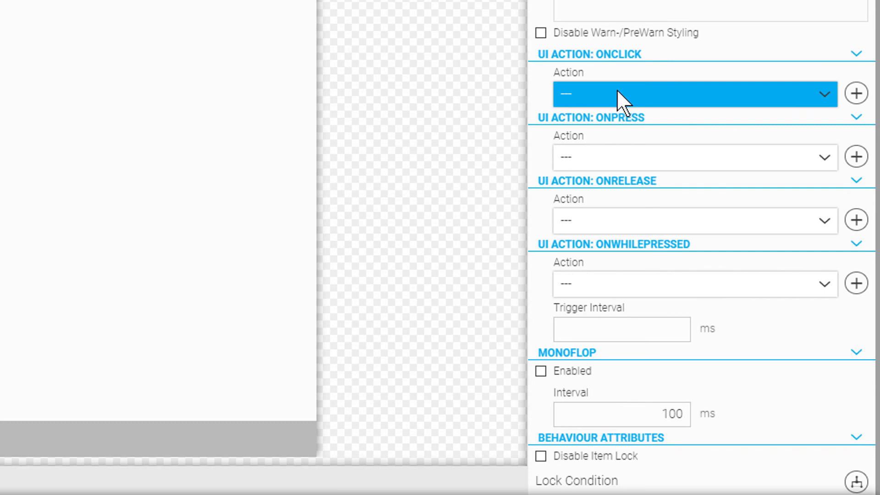
click(573, 94)
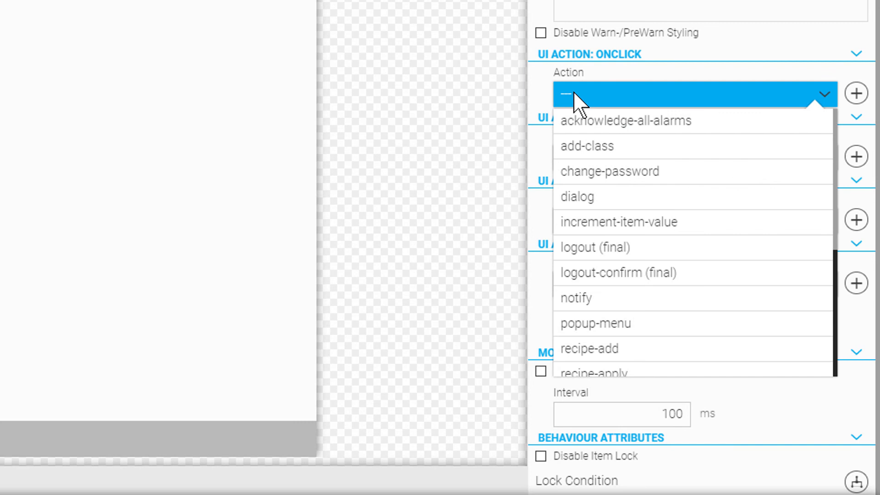
scroll(639, 215, down, 4)
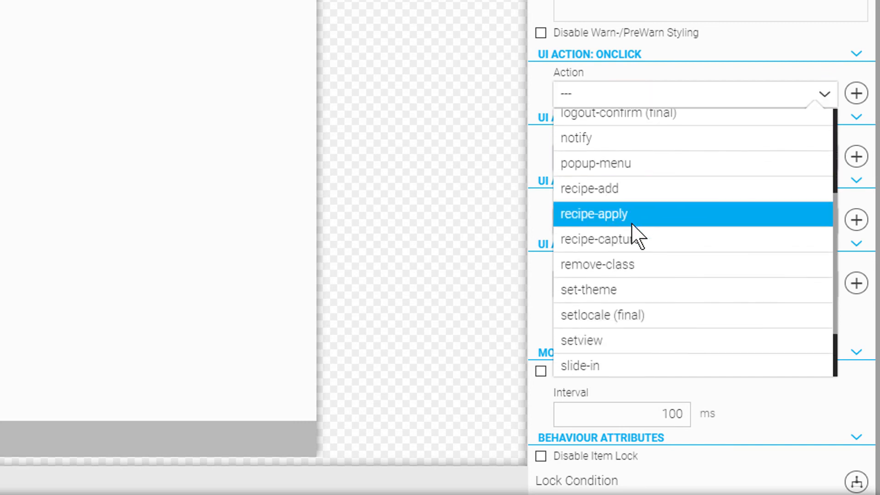
scroll(632, 224, down, 2)
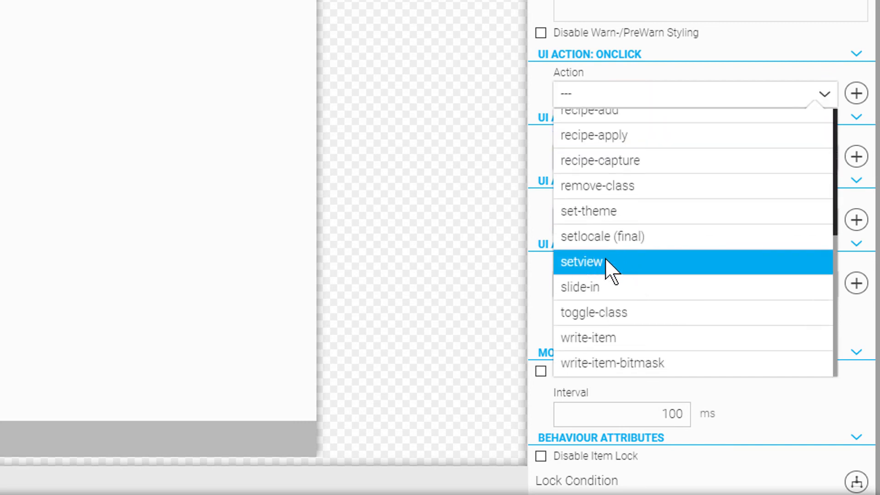
click(606, 257)
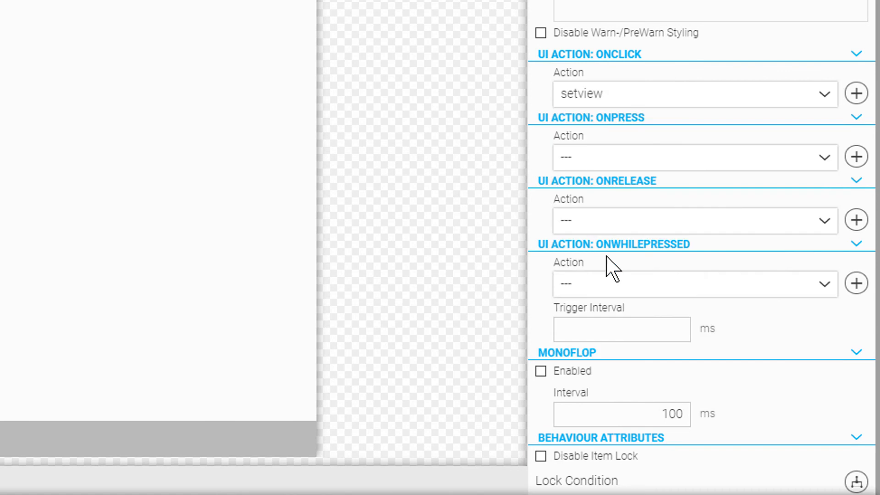
click(857, 94)
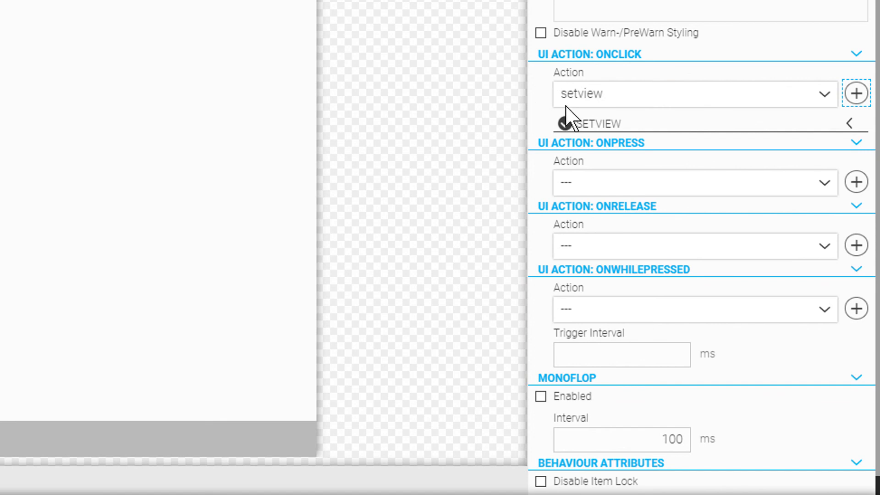
- Configure the home button's setview action with panel as the panel control and [0] home as the panel view
click(600, 122)
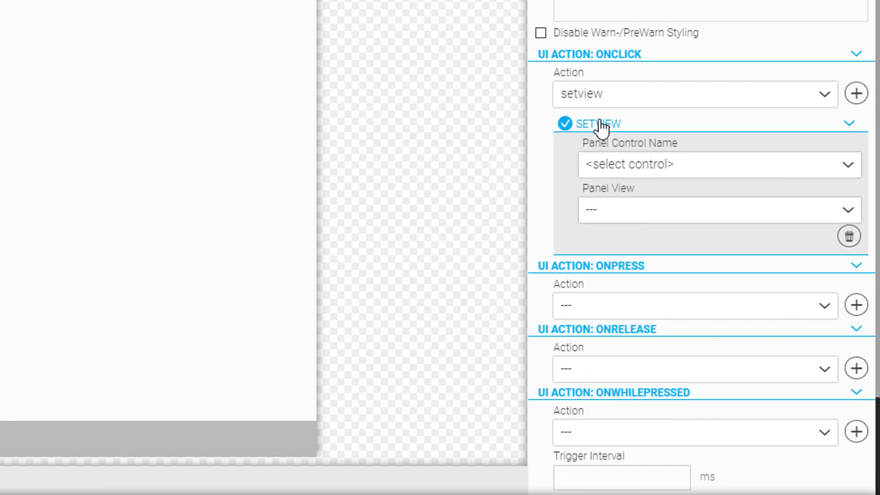
click(626, 166)
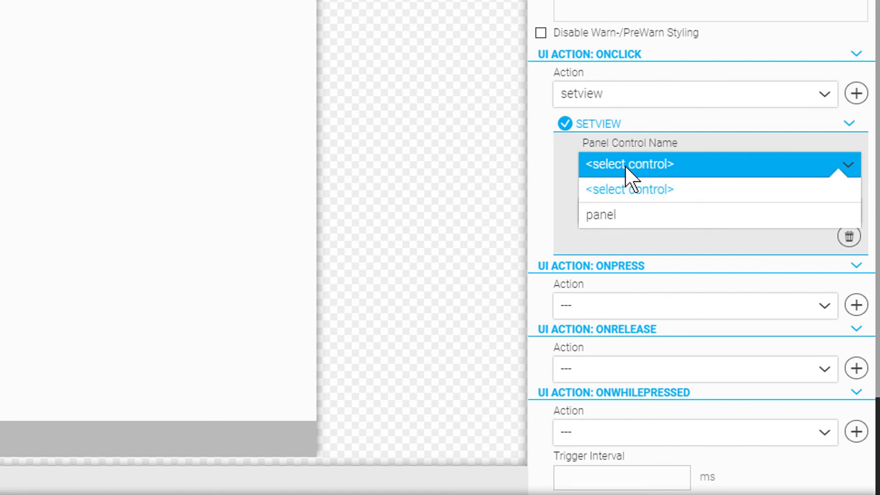
click(626, 212)
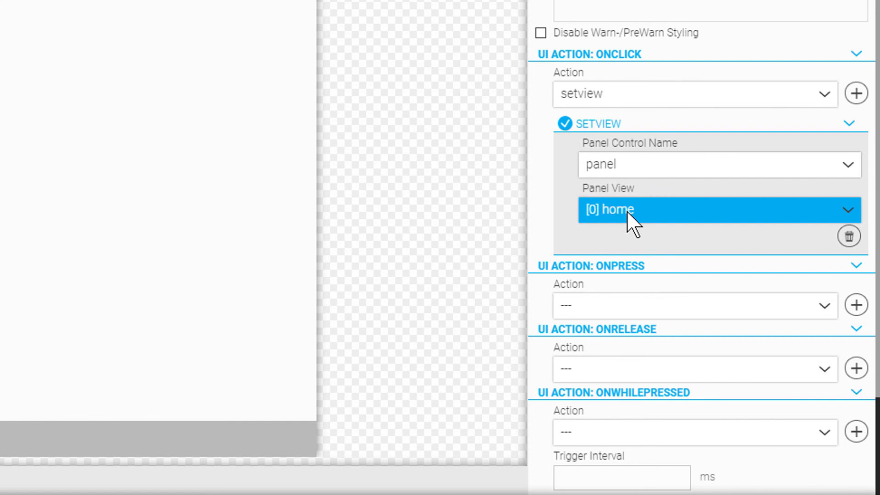
click(627, 213)
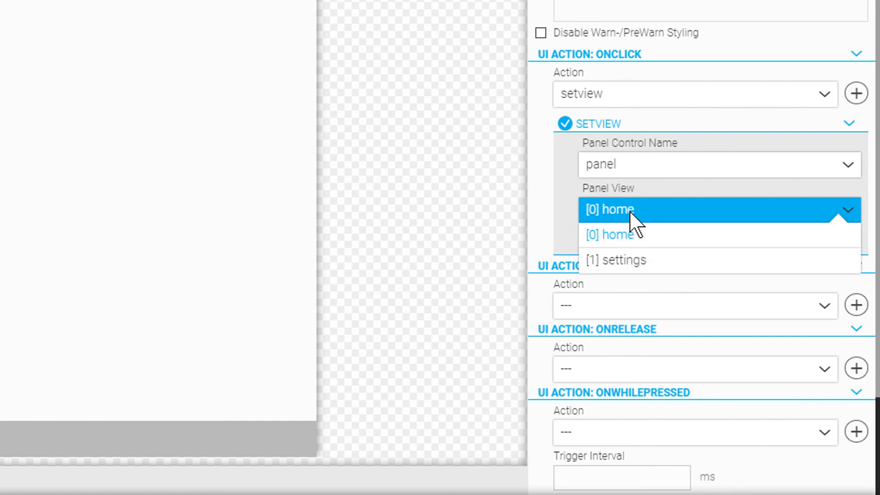
click(616, 236)
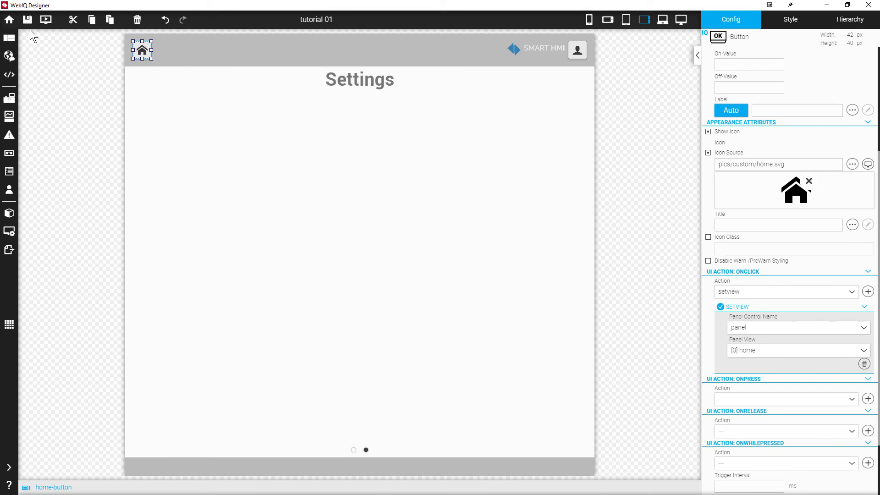
- Save the project and preview the HMI, swiping to the Settings view and returning with the home button
click(28, 21)
click(45, 21)
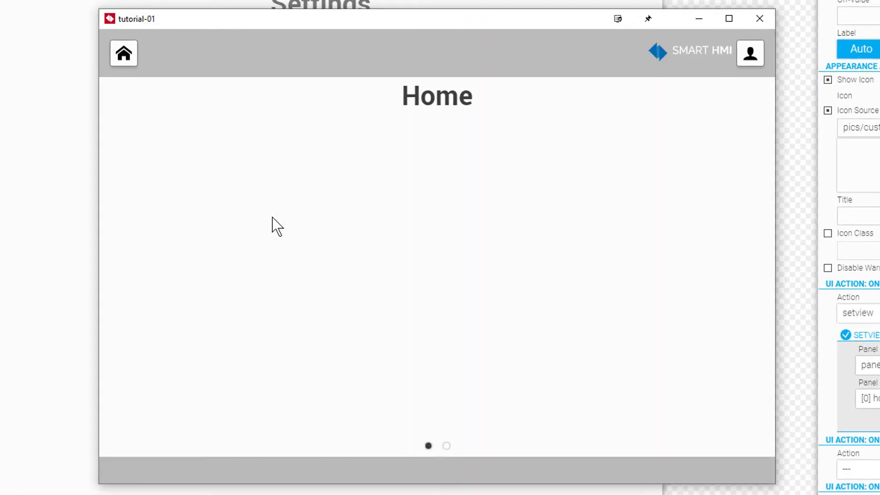
drag(586, 274, 165, 267)
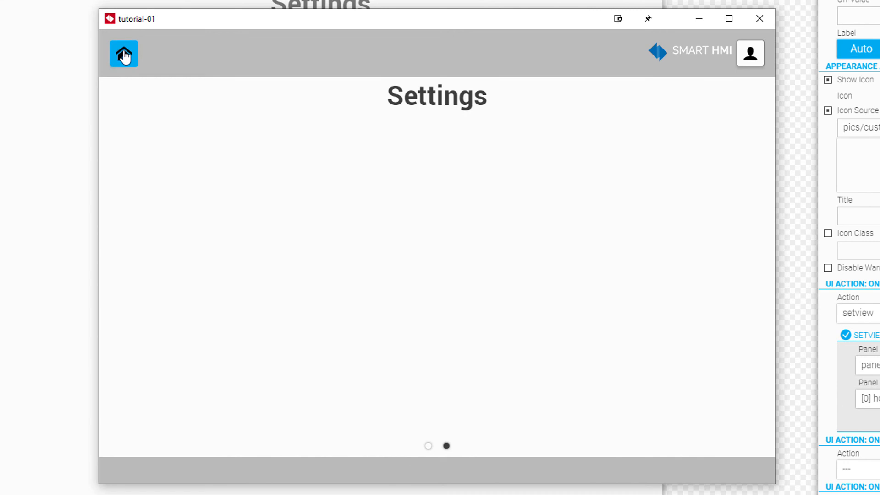
click(124, 54)
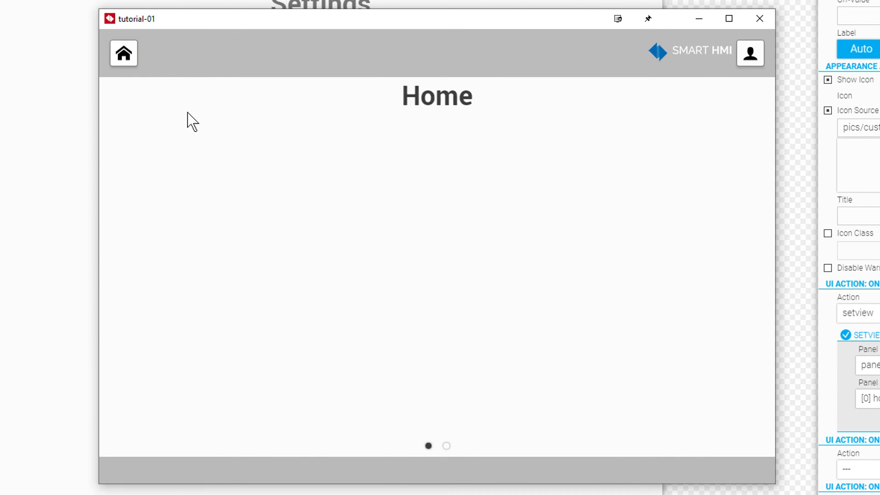